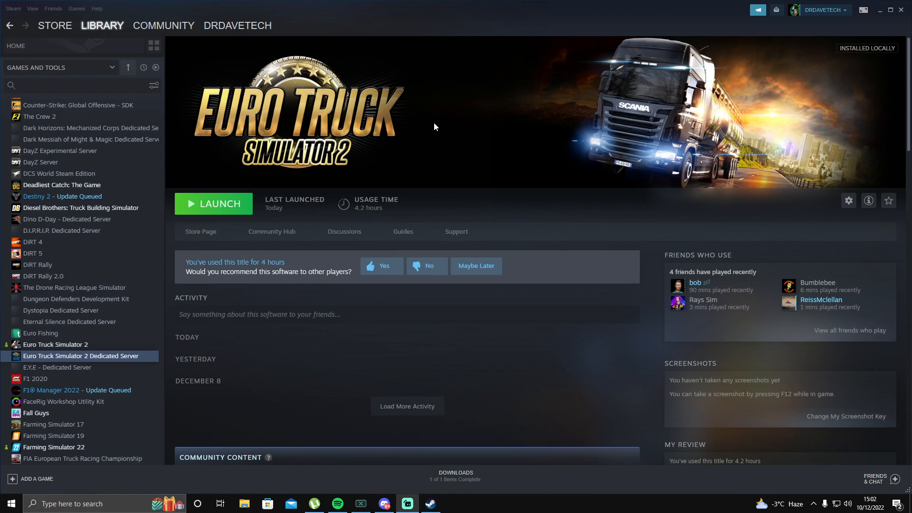
# Check that tools are included in the library list and launch Euro Truck Simulator 2 Dedicated Server.
pyautogui.click(102, 69)
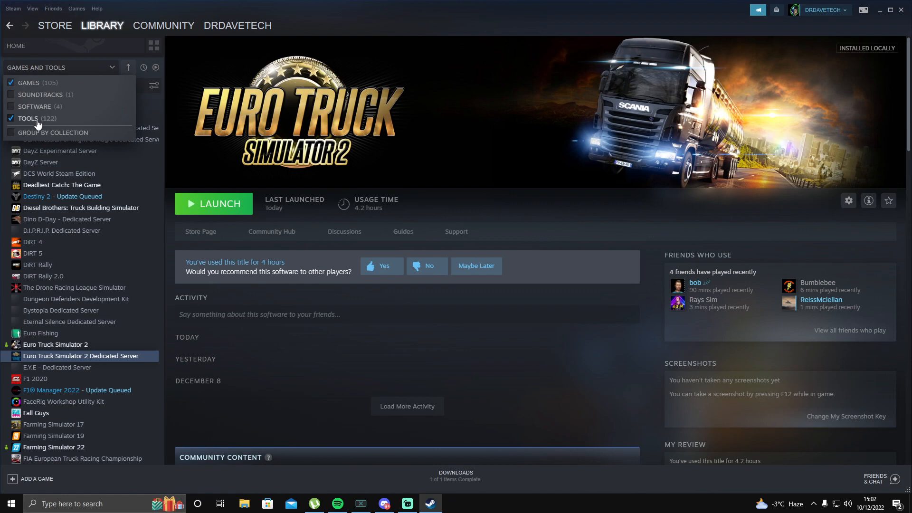
pyautogui.click(99, 358)
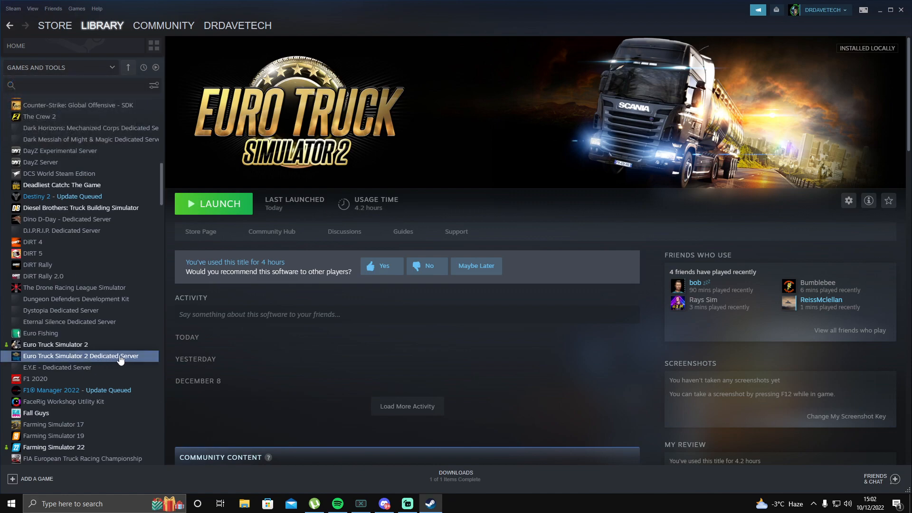
pyautogui.click(116, 358)
pyautogui.click(231, 206)
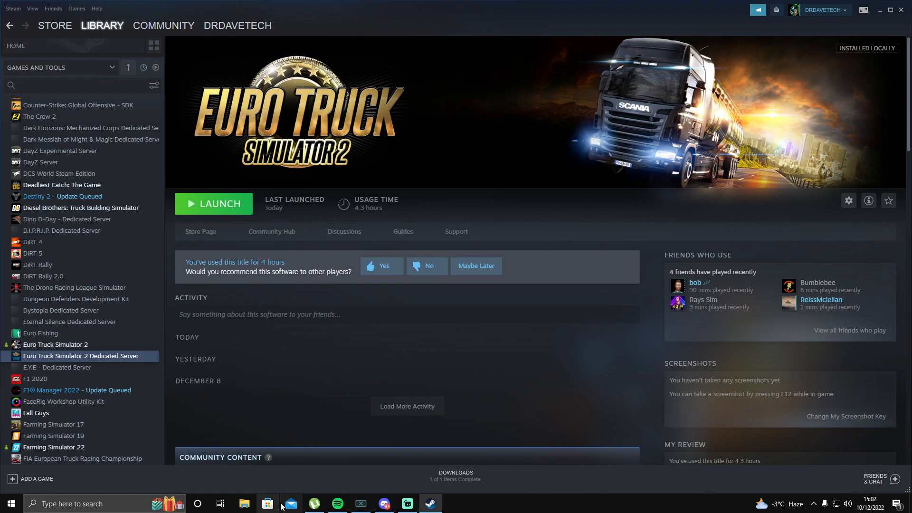
# Switch to File Explorer and open the Euro Truck Simulator 2 folder in Documents.
pyautogui.click(244, 505)
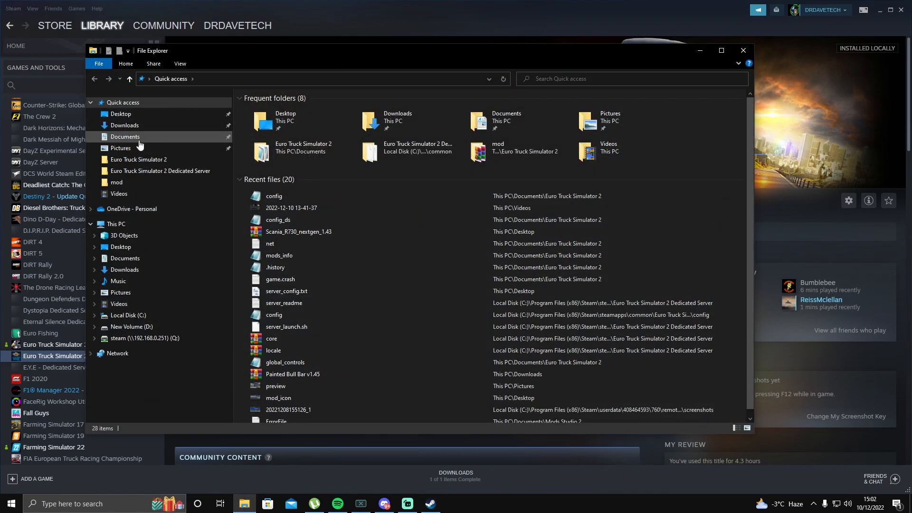
pyautogui.click(157, 137)
pyautogui.click(284, 129)
pyautogui.doubleClick(284, 127)
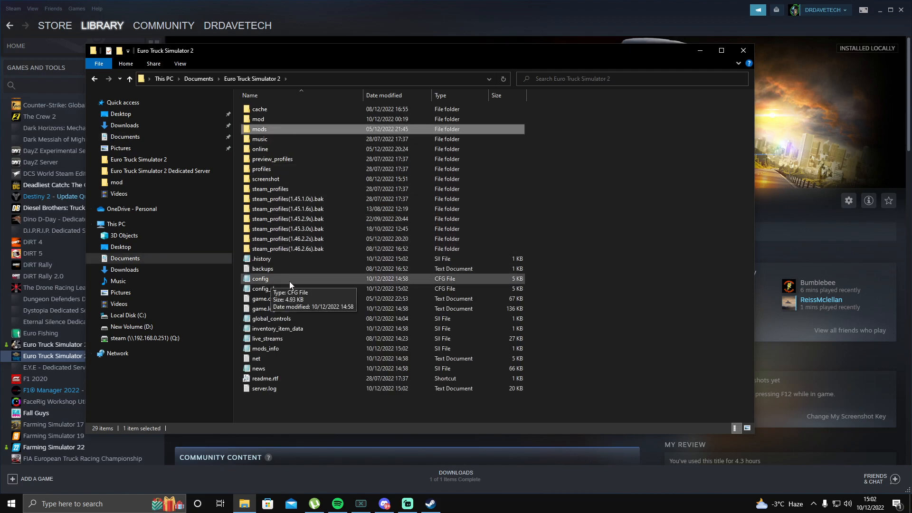
# Open the config CFG file from the Euro Truck Simulator 2 folder in Notepad.
pyautogui.rightClick(275, 278)
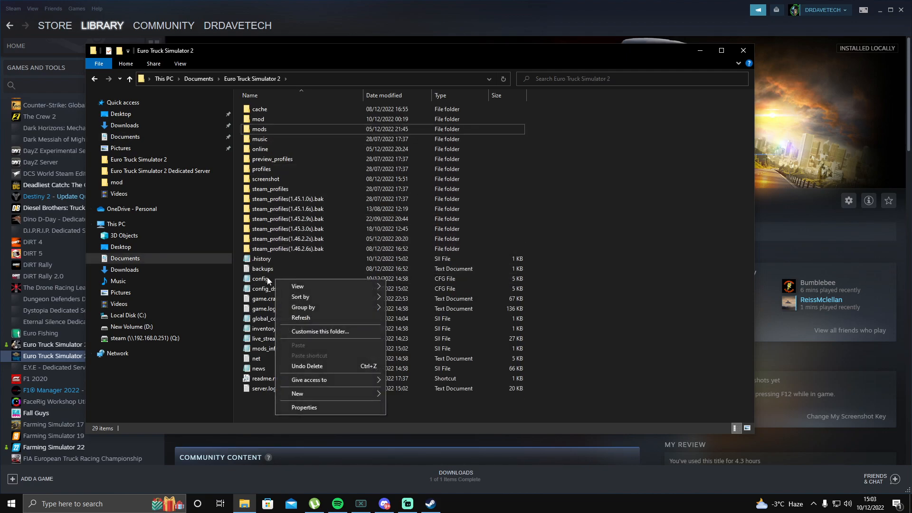
pyautogui.click(267, 277)
pyautogui.rightClick(269, 277)
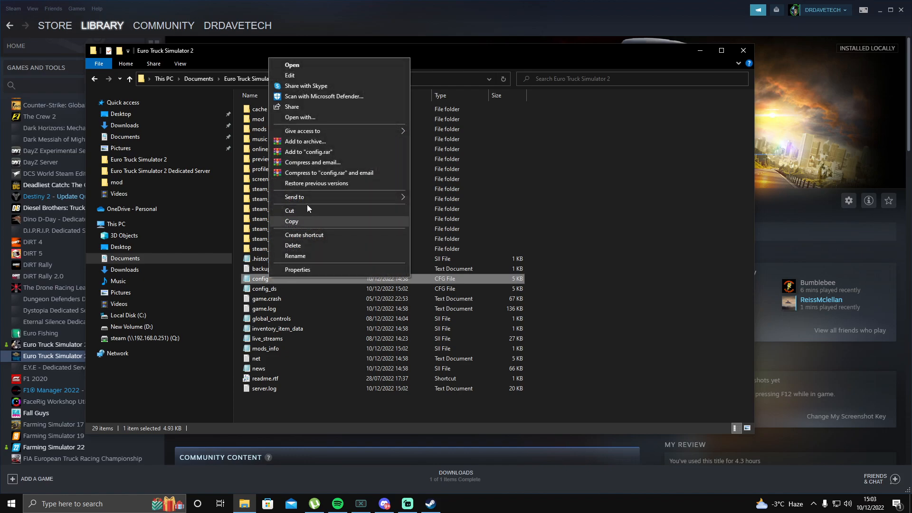
pyautogui.click(323, 117)
pyautogui.click(490, 264)
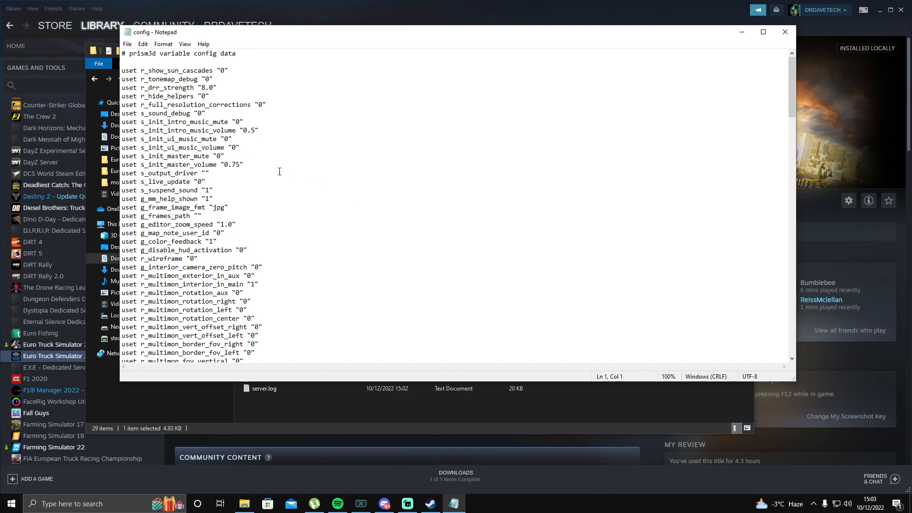
# Search the config file downward for "deve" to check the g_developer setting.
pyautogui.hotkey('ctrl', 'f')
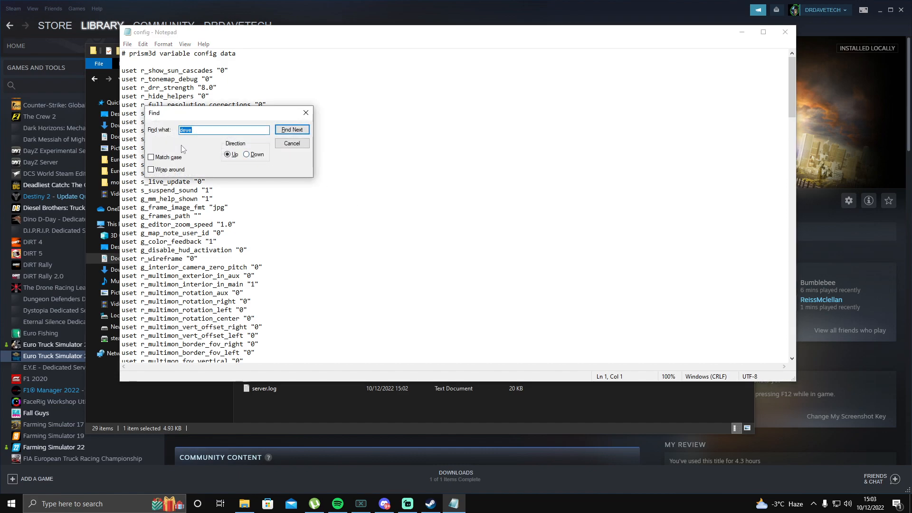
pyautogui.click(192, 131)
pyautogui.click(298, 133)
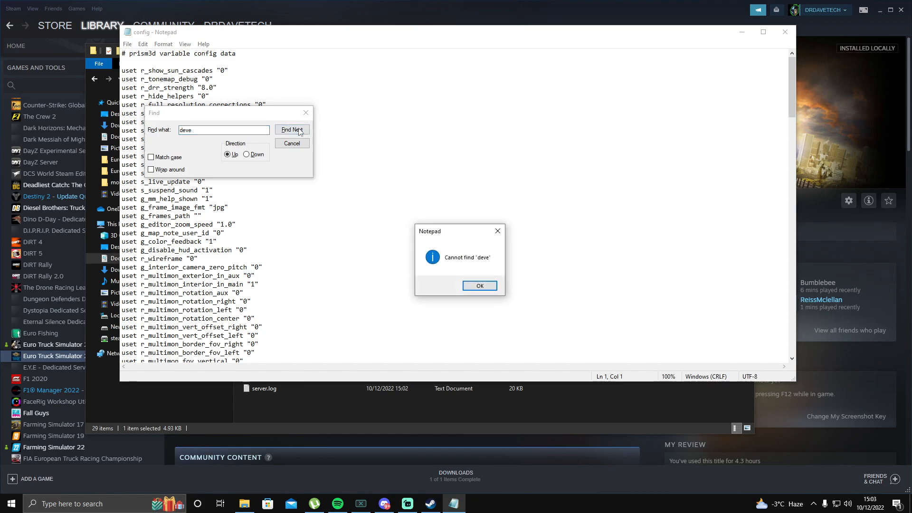
pyautogui.click(478, 287)
pyautogui.click(247, 154)
pyautogui.click(298, 131)
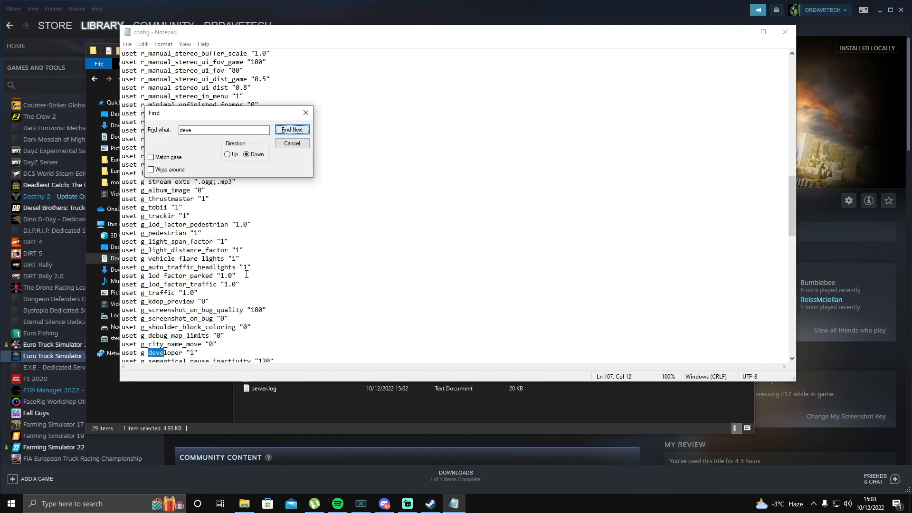
pyautogui.scroll(-4, 190, 291)
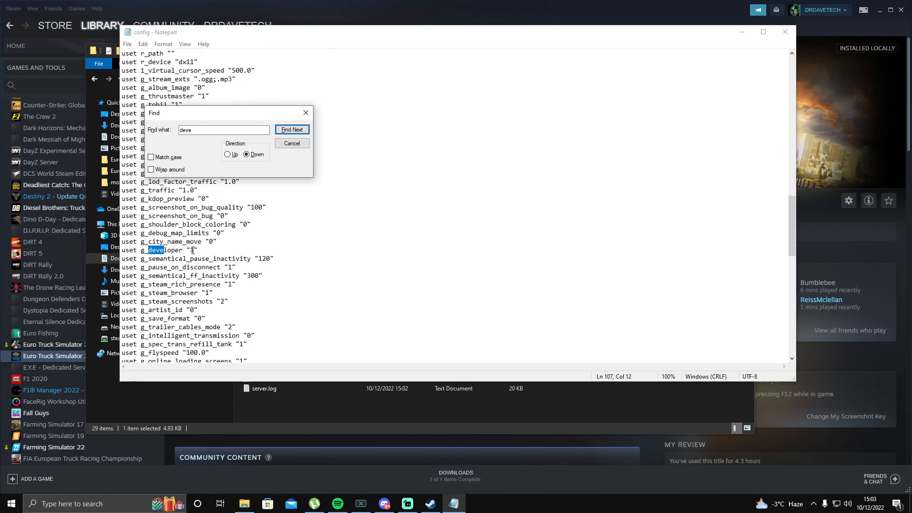
# Search the config file for "console" and check the g_console_state and g_console settings.
pyautogui.moveTo(205, 131); pyautogui.dragTo(145, 135)
pyautogui.write('console')
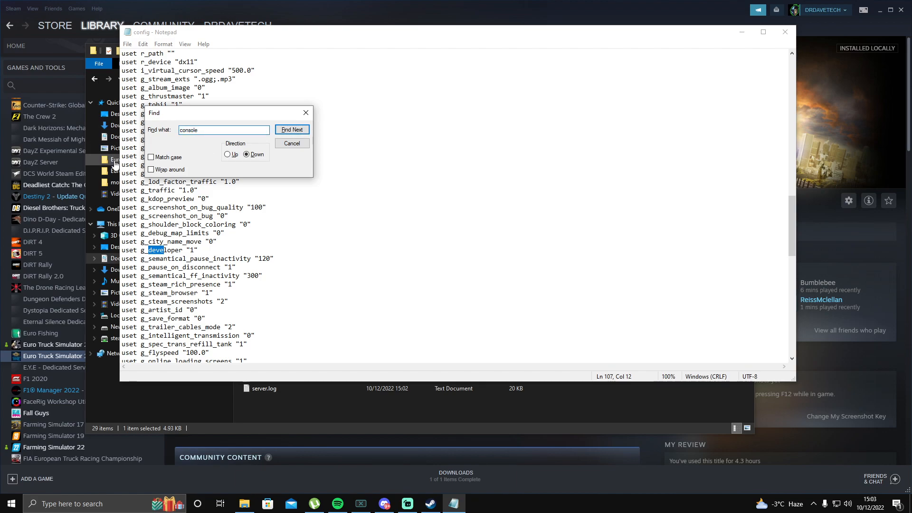
pyautogui.click(292, 130)
pyautogui.scroll(-4, 222, 233)
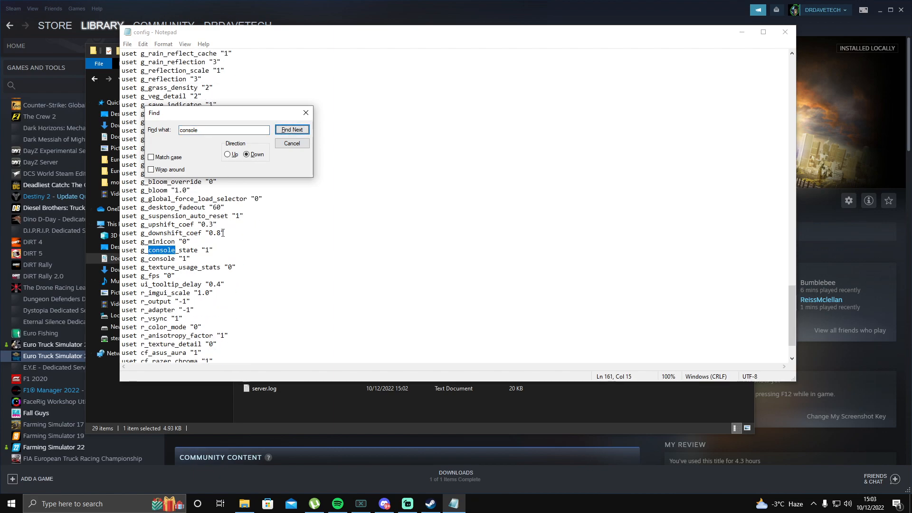
pyautogui.scroll(-2, 222, 233)
pyautogui.moveTo(213, 208); pyautogui.dragTo(153, 209)
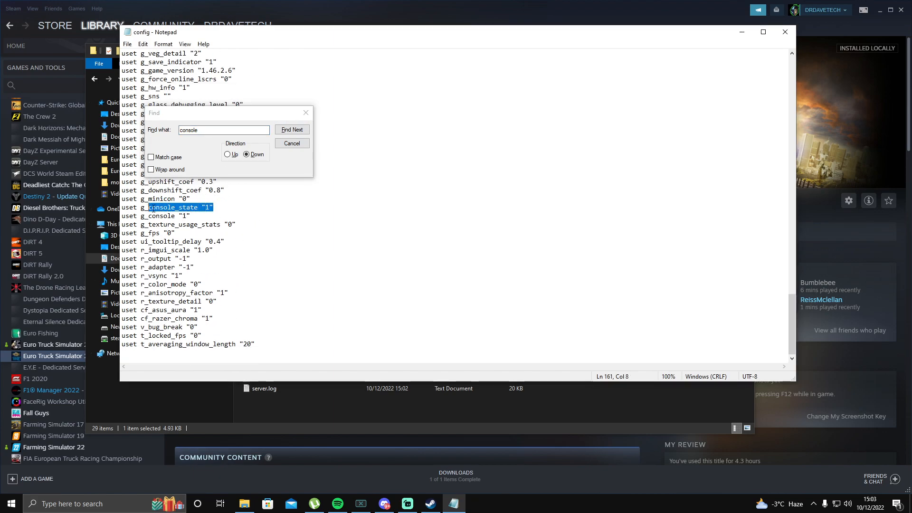
pyautogui.click(226, 207)
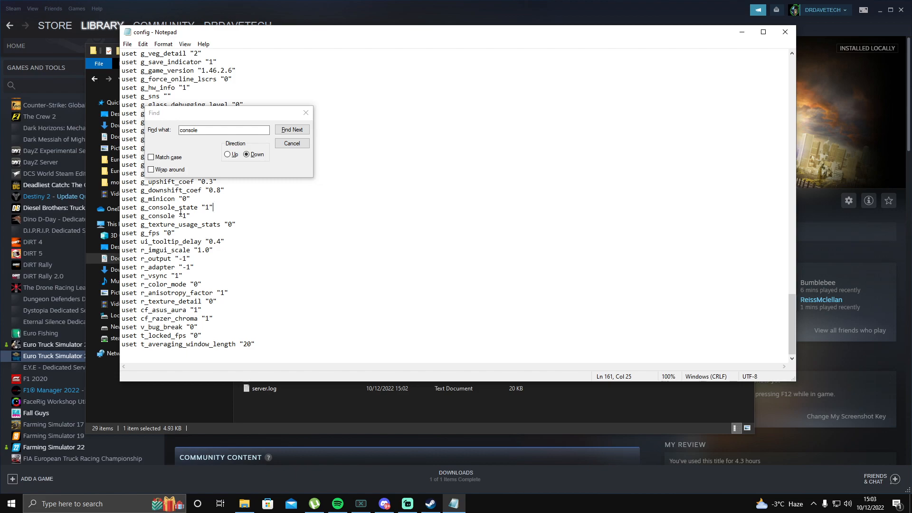
# Save the config file and close both it and the Euro Truck Simulator 2 folder window.
pyautogui.click(127, 44)
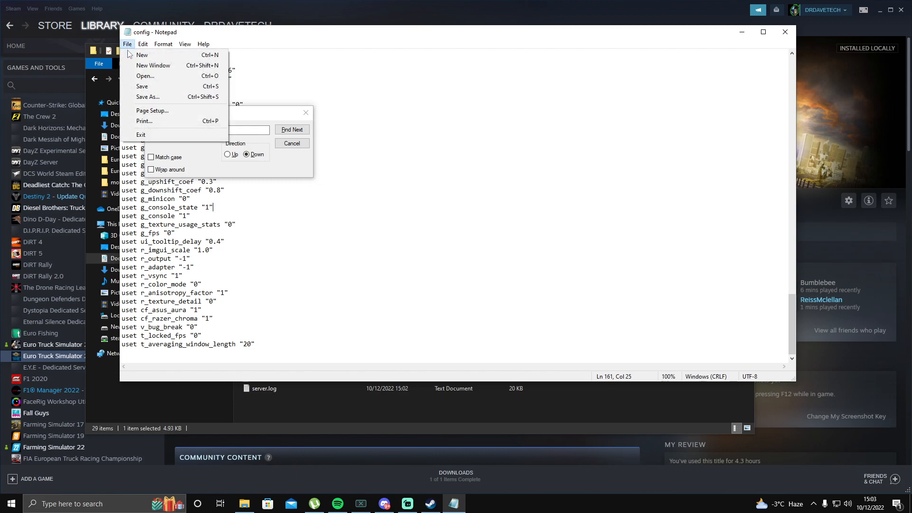
pyautogui.click(155, 87)
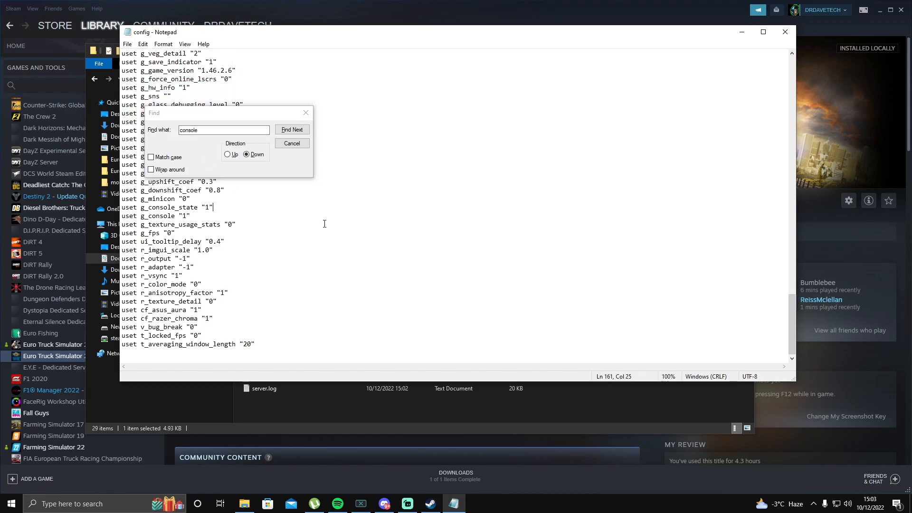
pyautogui.click(783, 32)
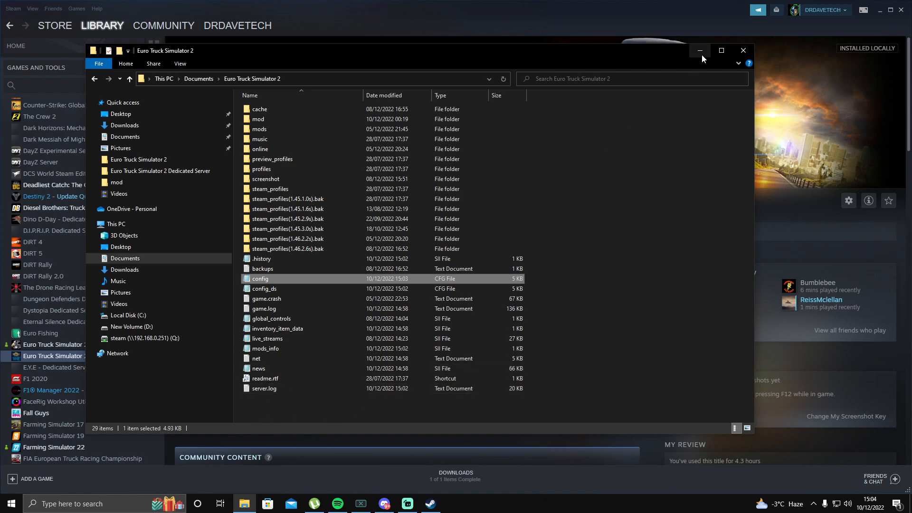
pyautogui.click(743, 50)
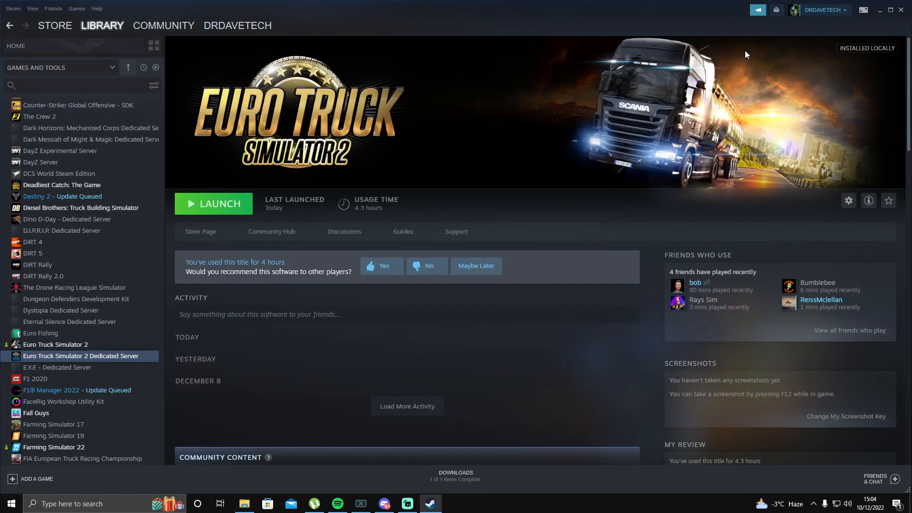
# Launch Euro Truck Simulator 2 from the library using the "Play Euro Truck Simulator 2" option.
pyautogui.click(85, 345)
pyautogui.click(236, 209)
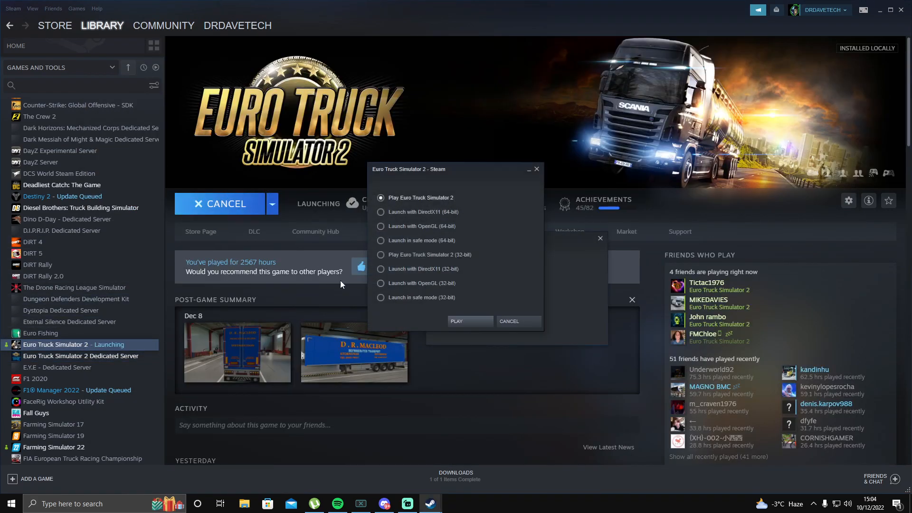
pyautogui.click(471, 321)
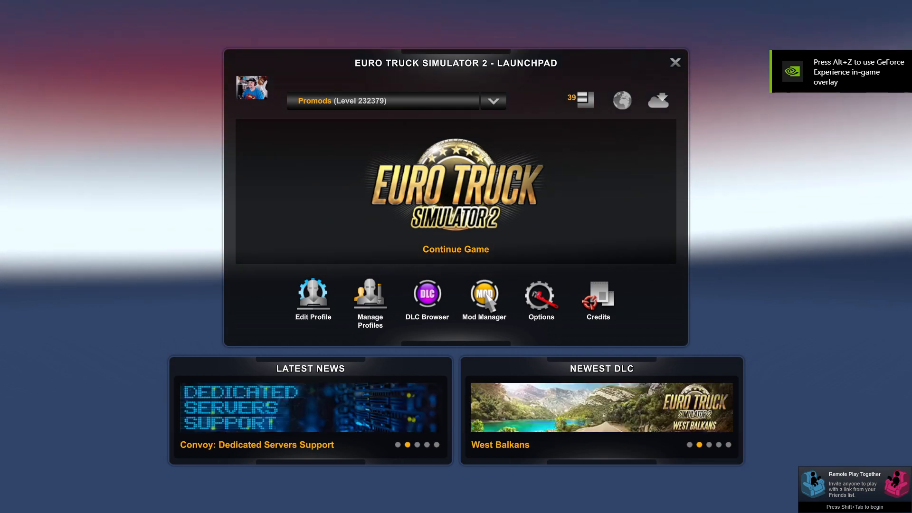
# Review the installed mods and the active mod list of the Promods profile in the Mod Manager, and exit it.
pyautogui.click(485, 294)
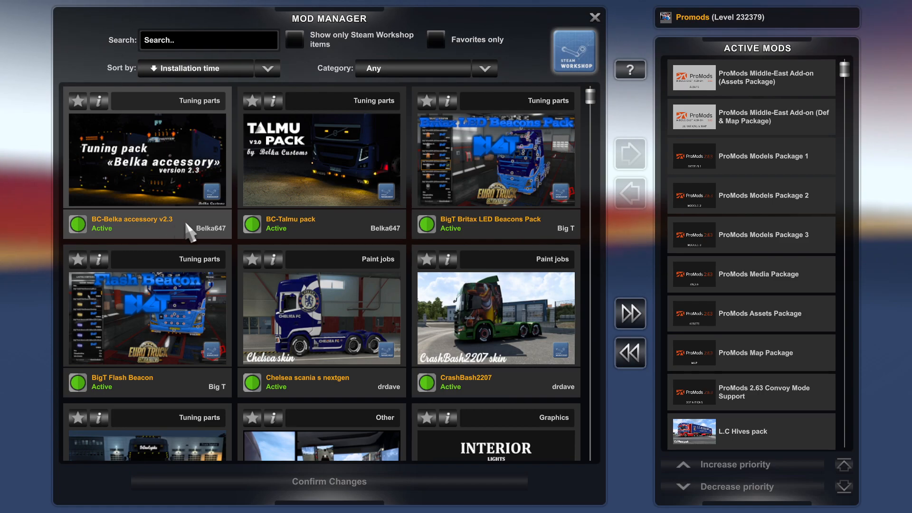
pyautogui.scroll(-5, 394, 206)
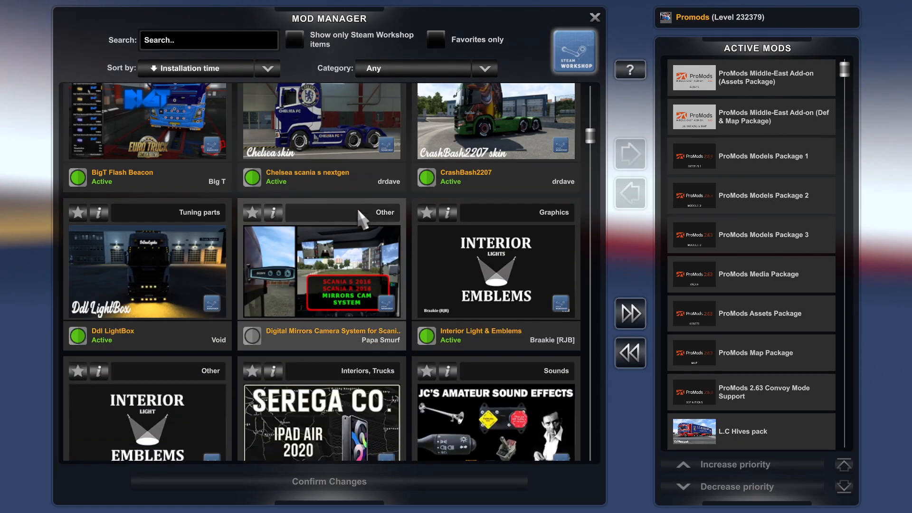
pyautogui.scroll(-1, 358, 211)
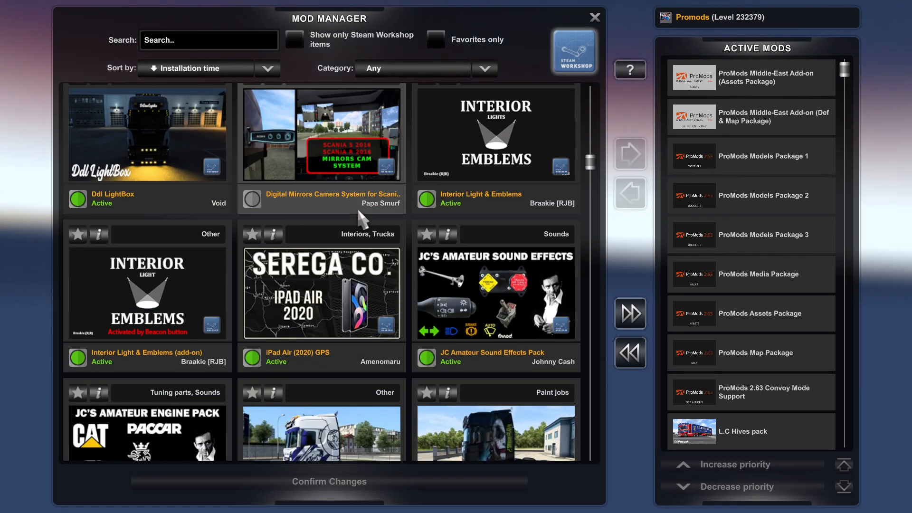
pyautogui.scroll(-3, 358, 212)
pyautogui.scroll(-6, 357, 207)
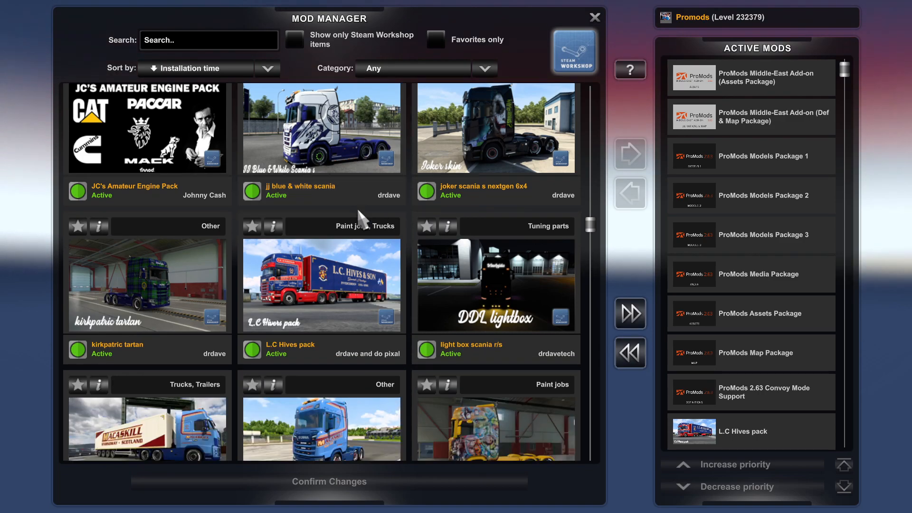
pyautogui.scroll(-6, 357, 207)
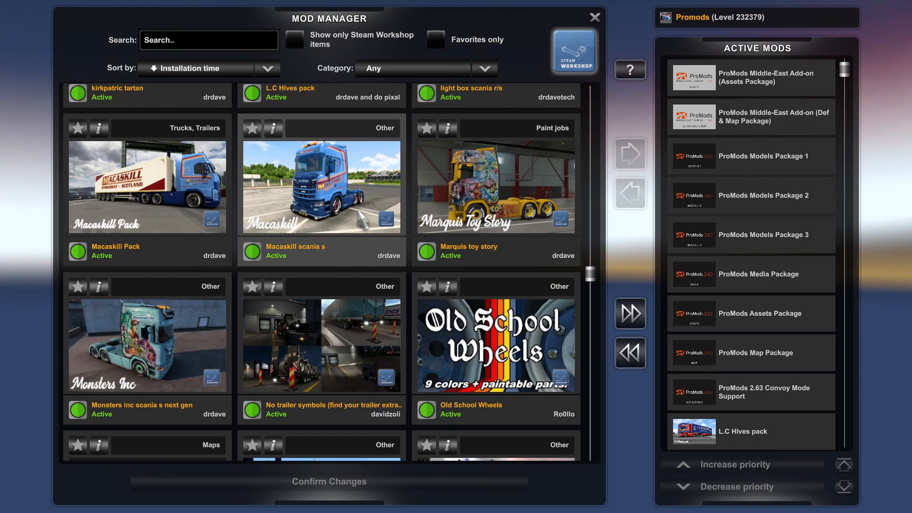
pyautogui.scroll(-3, 357, 207)
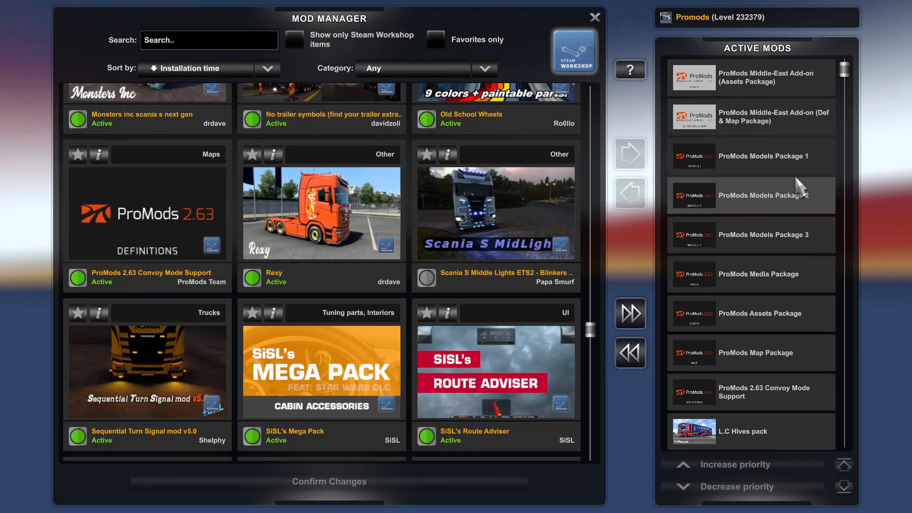
pyautogui.scroll(-2, 749, 232)
pyautogui.scroll(-15, 747, 228)
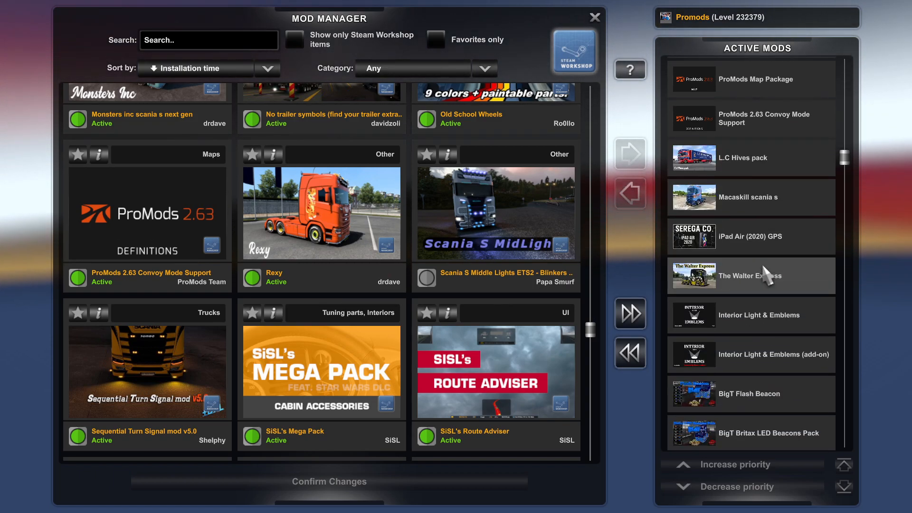
pyautogui.scroll(-14, 699, 275)
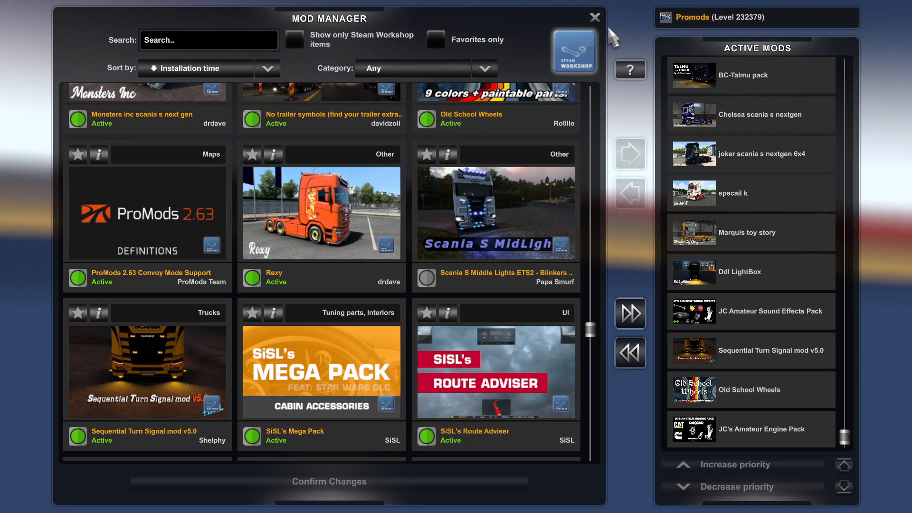
pyautogui.click(594, 18)
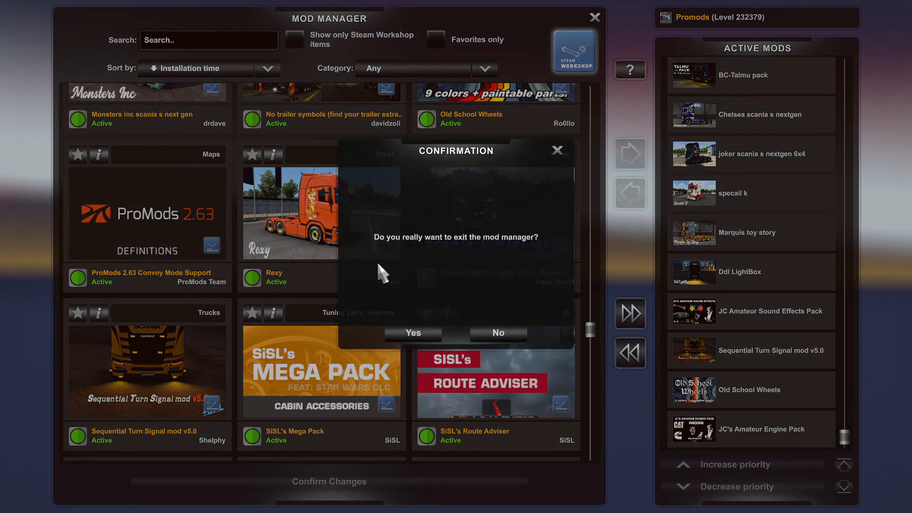
pyautogui.click(413, 332)
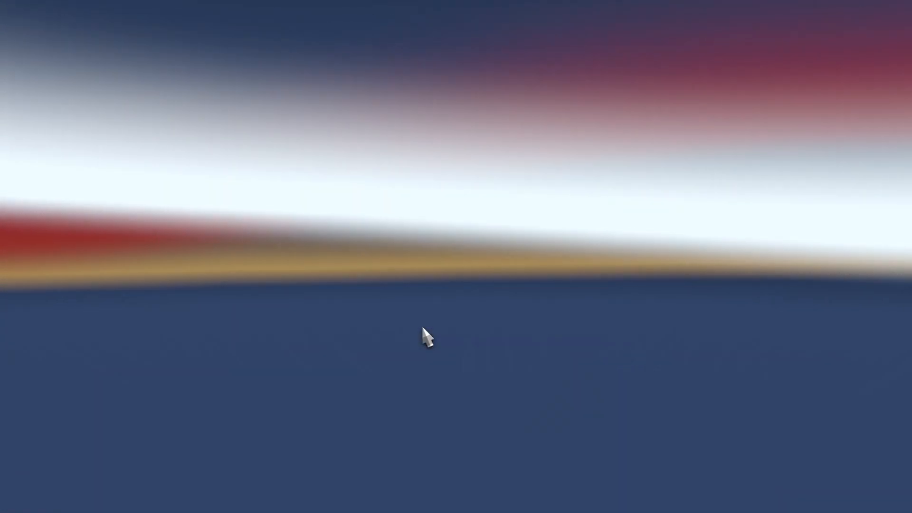
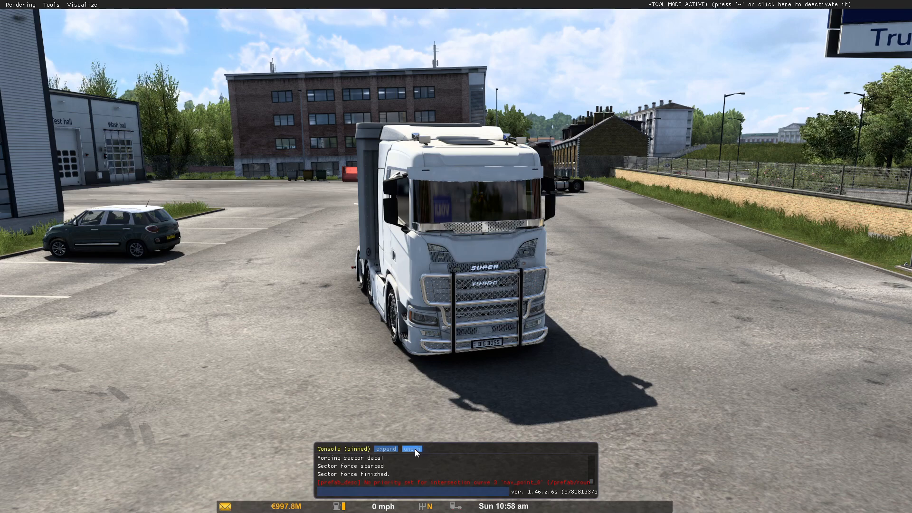
# Unpin the game console and run the export_server_packages command in it.
pyautogui.moveTo(183, 18); pyautogui.dragTo(395, 31)
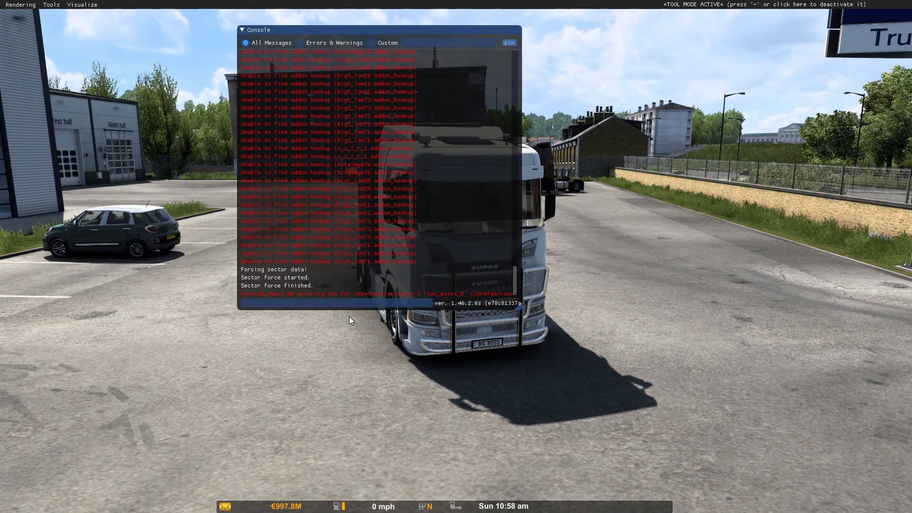
pyautogui.click(320, 303)
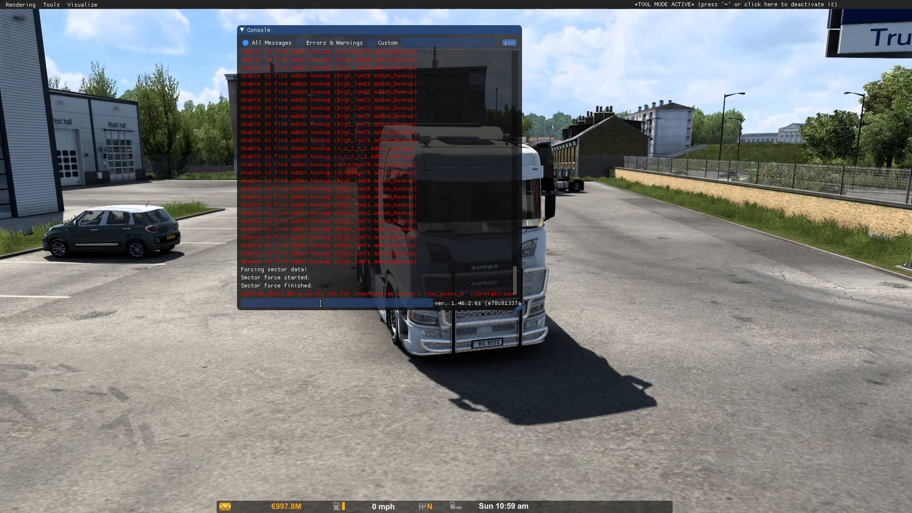
pyautogui.write('expor')
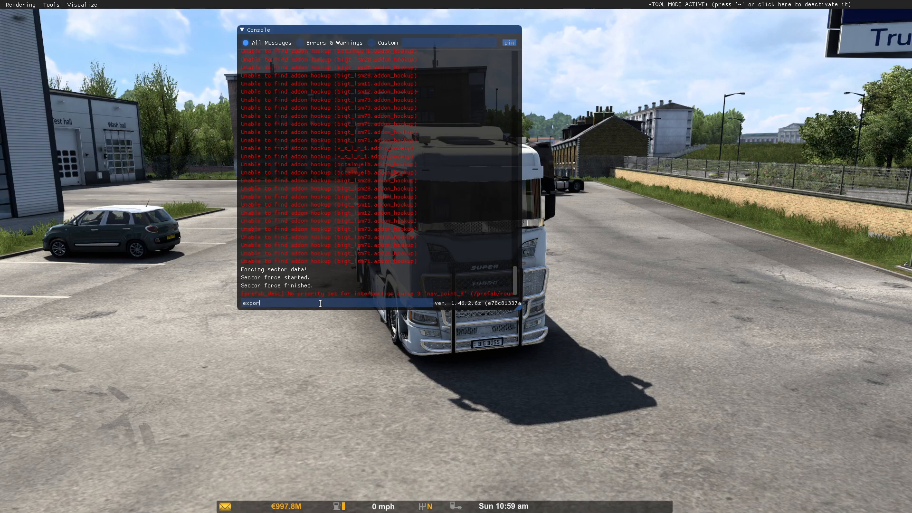
pyautogui.write('t_server')
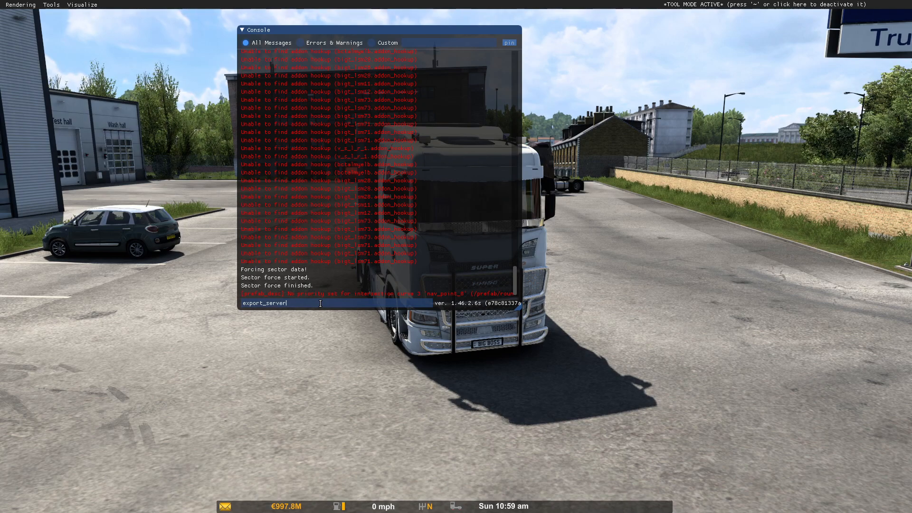
pyautogui.write('_pa')
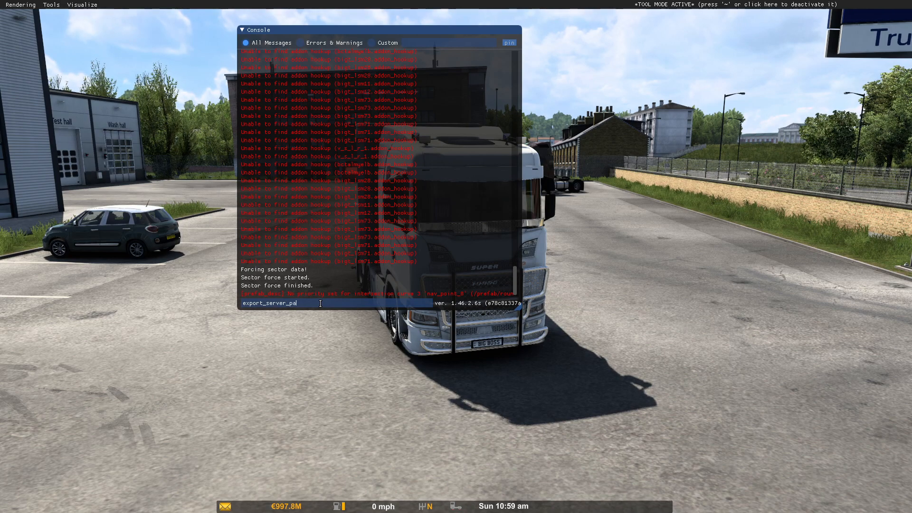
pyautogui.write('ckages')
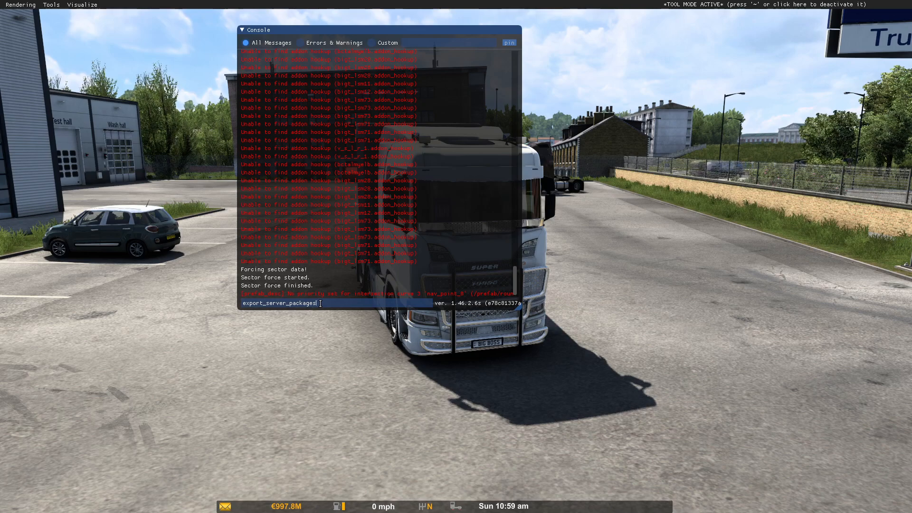
pyautogui.press('BackSpace')
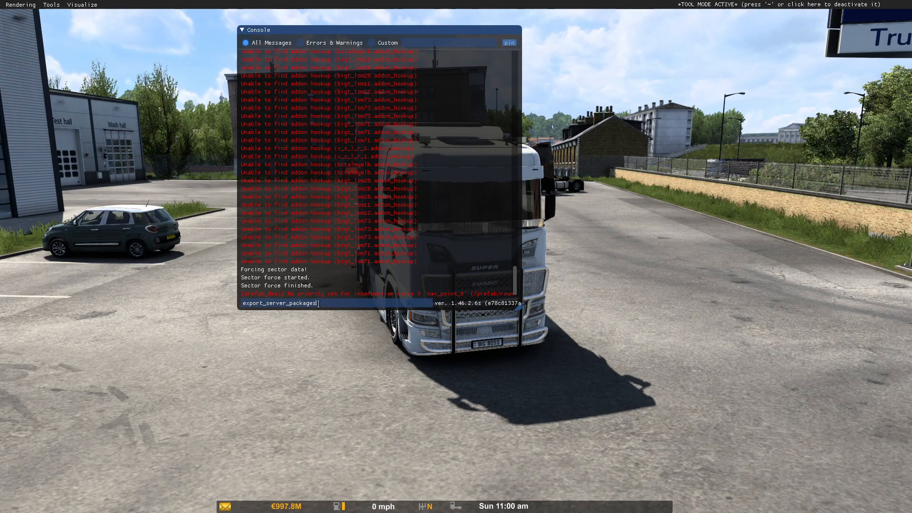
pyautogui.press('Return')
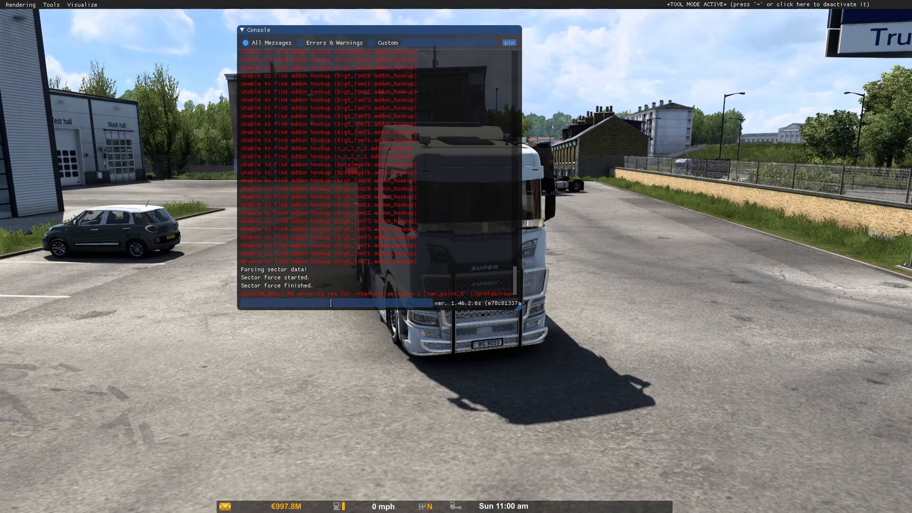
pyautogui.press('Up')
pyautogui.press('Return')
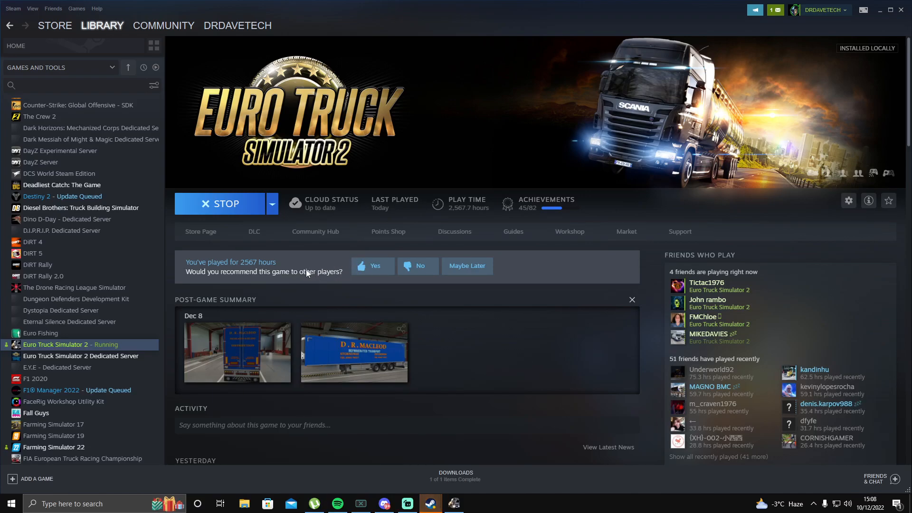
# Open the Euro Truck Simulator 2 documents folder in File Explorer and clear the Steam window from behind it.
pyautogui.click(244, 504)
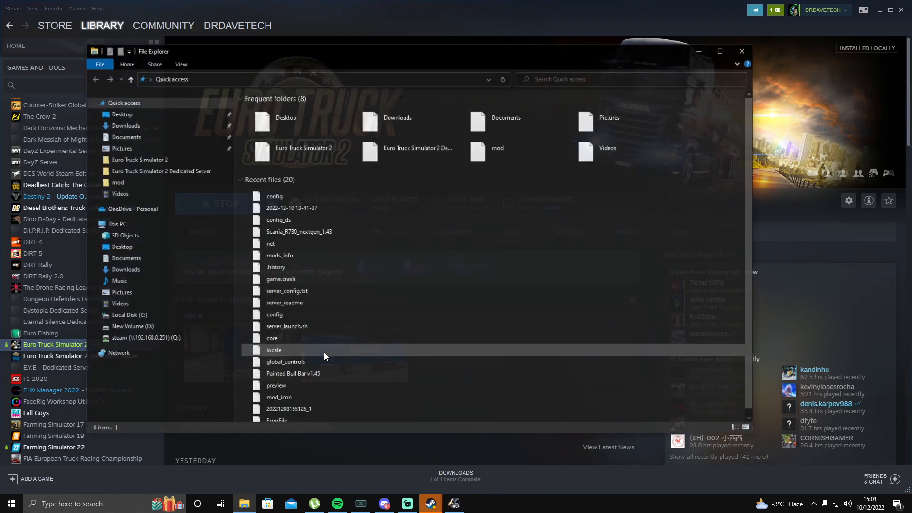
pyautogui.click(155, 161)
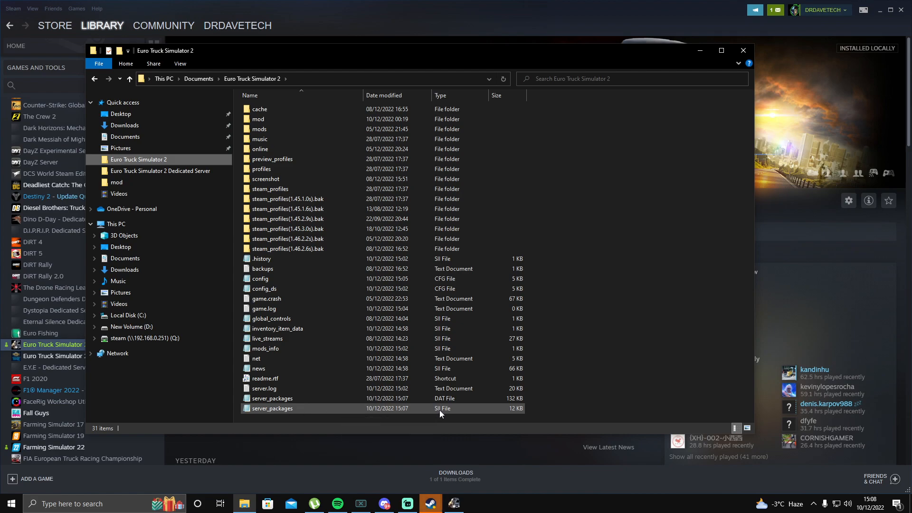
pyautogui.rightClick(431, 503)
pyautogui.click(435, 488)
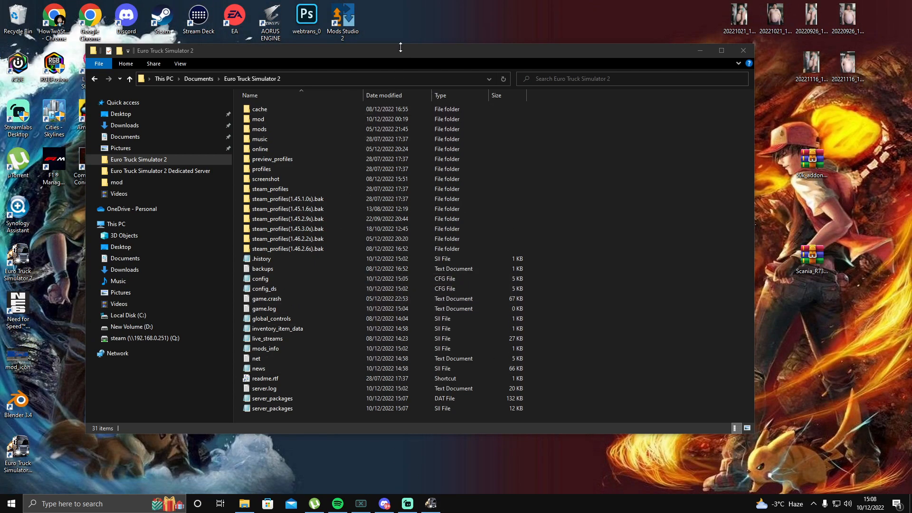
pyautogui.moveTo(397, 49); pyautogui.dragTo(467, 7)
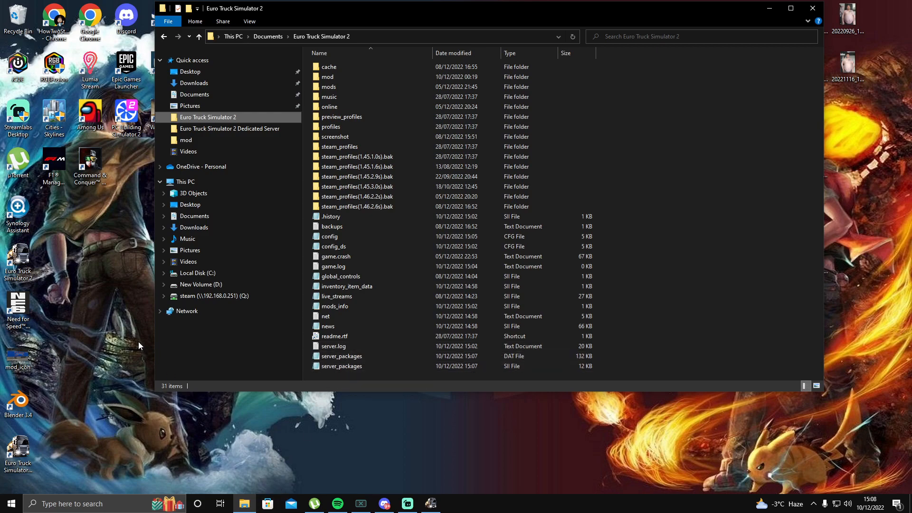
# Start the Euro Truck Simulator 2 Dedicated Server once from the desktop and close its console window when the session is running.
pyautogui.doubleClick(21, 455)
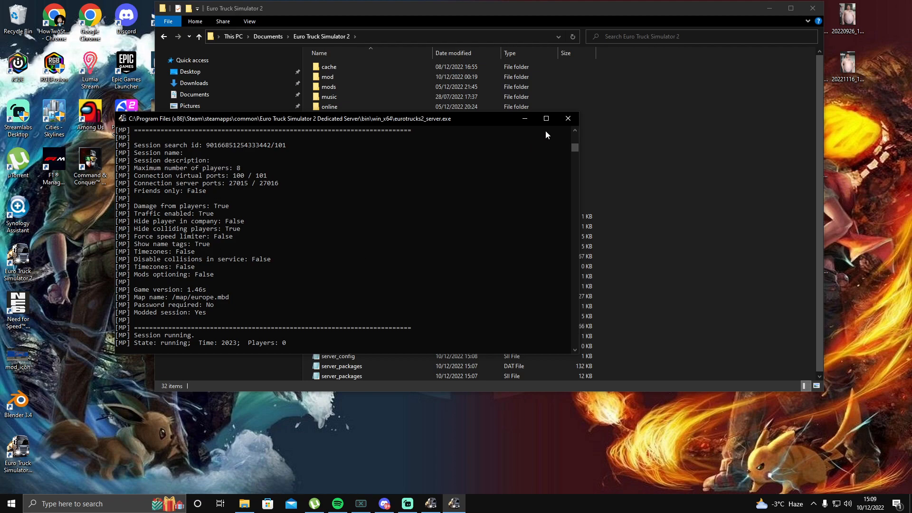
pyautogui.click(568, 119)
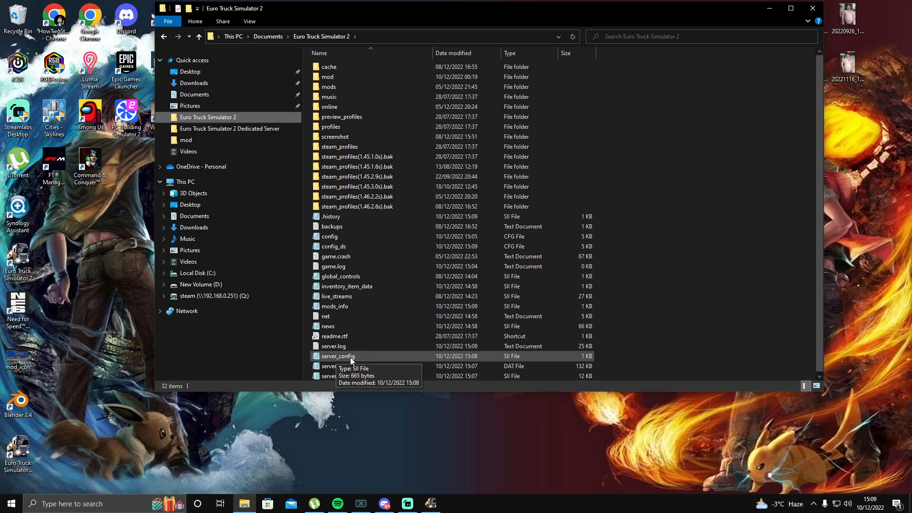
# Open the server_config file from the Euro Truck Simulator 2 folder in Notepad.
pyautogui.doubleClick(371, 356)
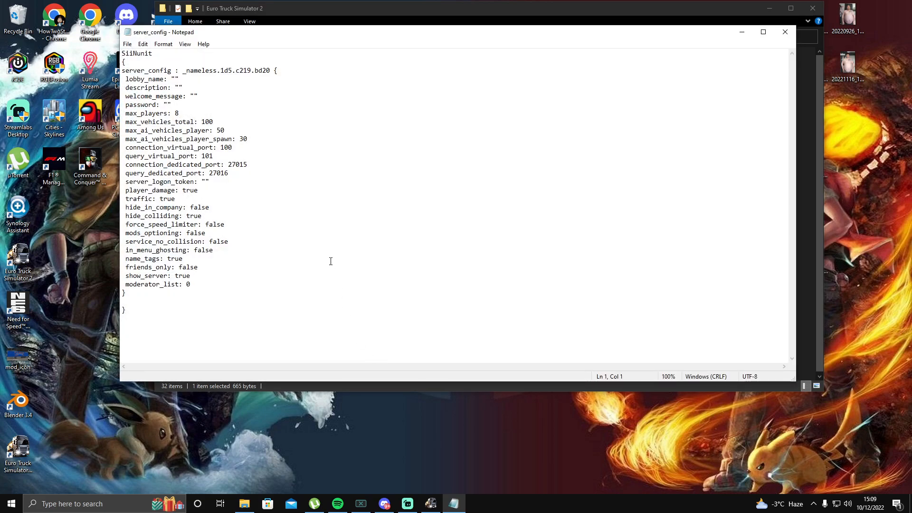
pyautogui.click(785, 31)
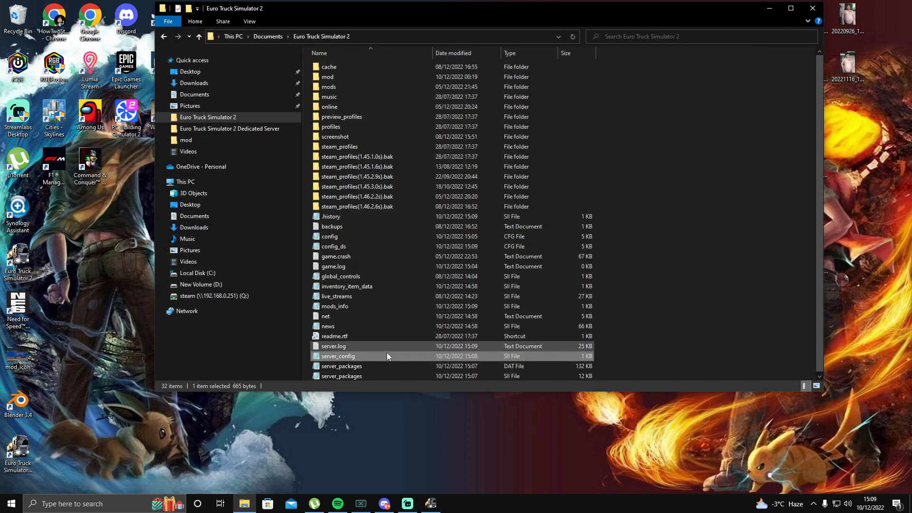
pyautogui.rightClick(343, 358)
pyautogui.click(396, 195)
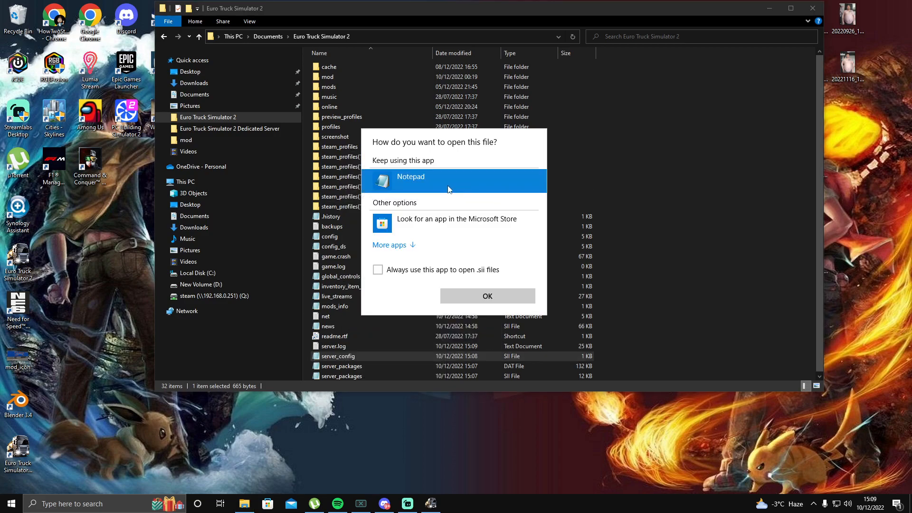
pyautogui.click(484, 296)
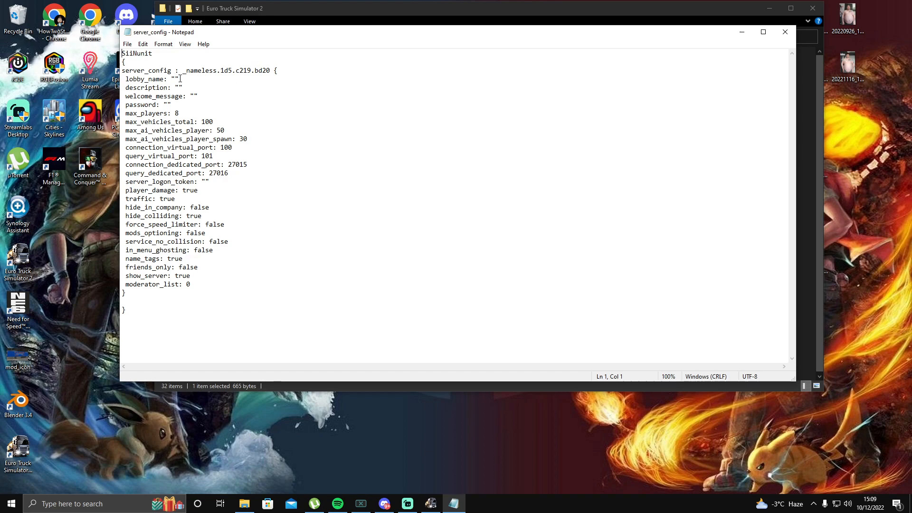
# Set lobby_name to "drdave dedicated server promods" and description to "promods convoy" in server_config.
pyautogui.write('d')
pyautogui.press('BackSpace')
pyautogui.write('drdave dedicated server promods')
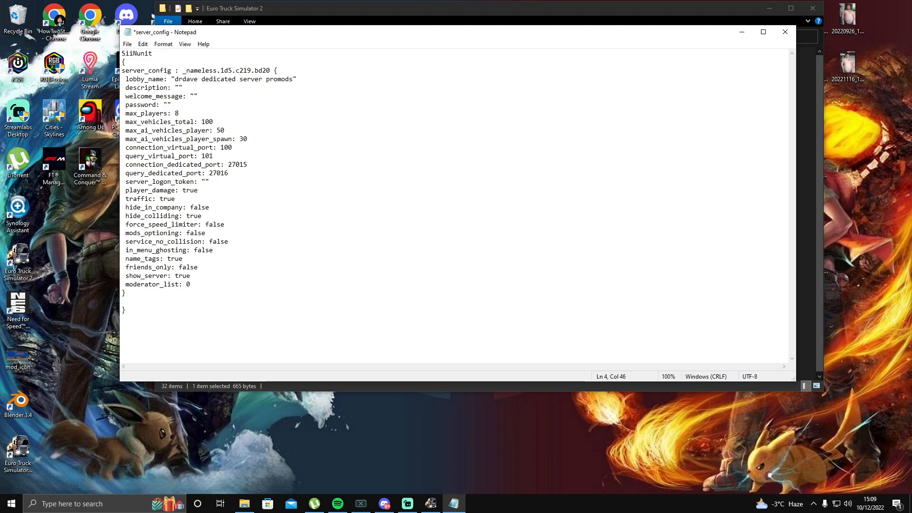
pyautogui.click(178, 88)
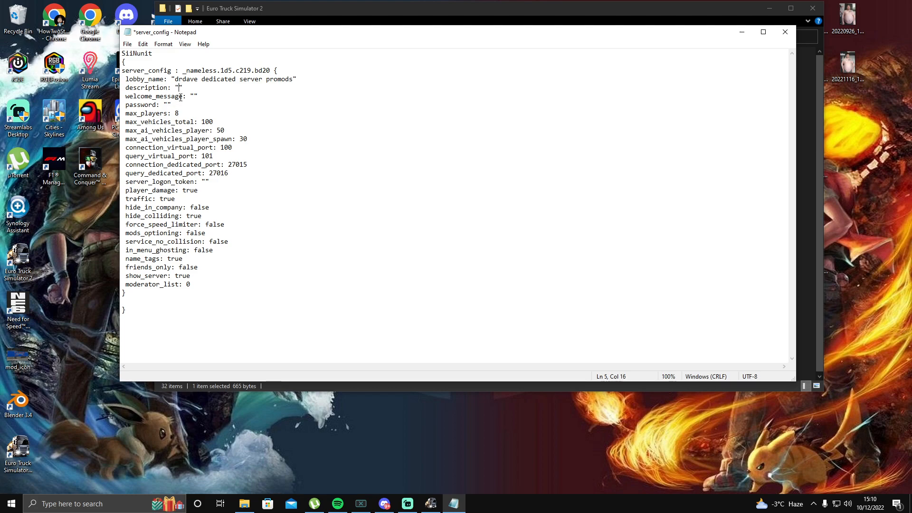
pyautogui.write('promods convoy')
# Set the welcome_message to "welcome to the mad house".
pyautogui.click(193, 96)
pyautogui.click(196, 97)
pyautogui.write('welcome to the')
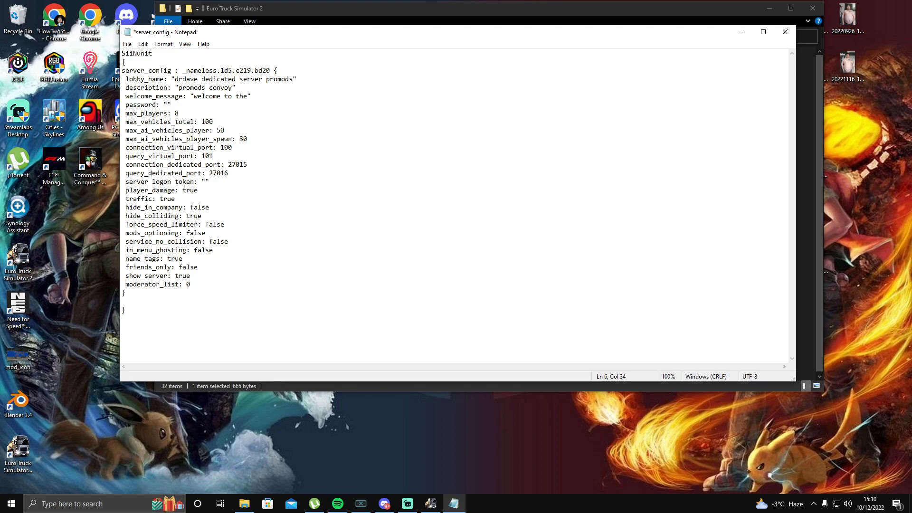
pyautogui.write(' ma')
pyautogui.write('house')
# Set hide_colliding to false in the server configuration.
pyautogui.click(218, 210)
pyautogui.press('BackSpace')
pyautogui.press('BackSpace')
pyautogui.press('BackSpace')
pyautogui.press('BackSpace')
pyautogui.write('alse')
pyautogui.press('BackSpace')
pyautogui.press('BackSpace')
pyautogui.press('BackSpace')
pyautogui.press('BackSpace')
pyautogui.write('false')
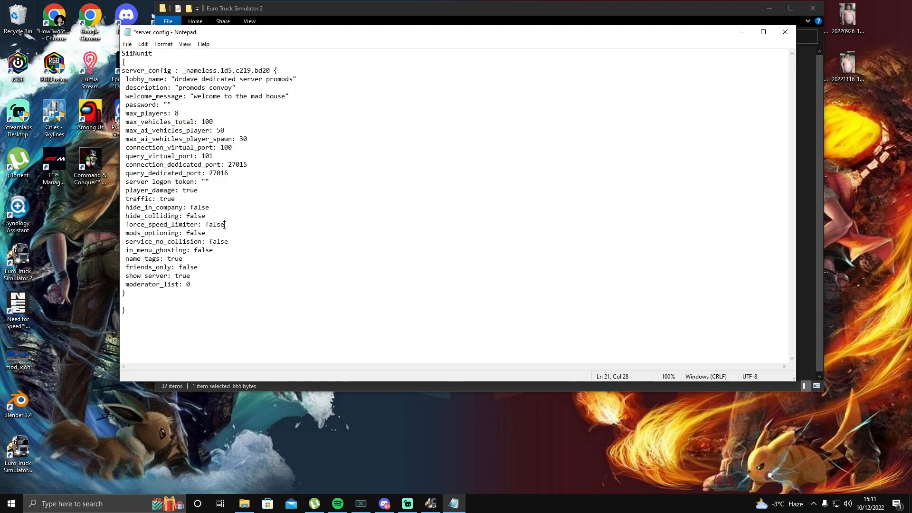
# Replace the force_speed_limiter value with "ture".
pyautogui.press('BackSpace')
pyautogui.press('BackSpace')
pyautogui.press('BackSpace')
pyautogui.press('BackSpace')
pyautogui.press('BackSpace')
pyautogui.write('ture')
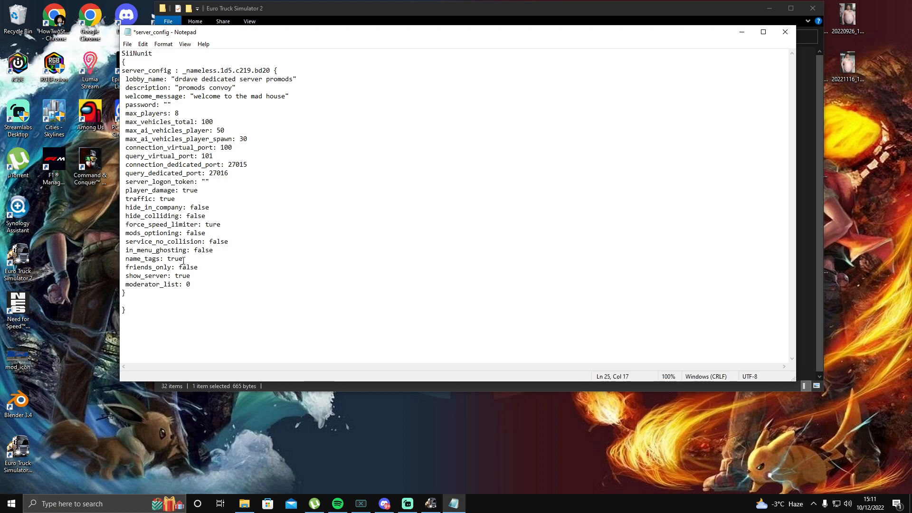
# Replace the name_tags value with "fasle".
pyautogui.press('BackSpace')
pyautogui.press('BackSpace')
pyautogui.press('BackSpace')
pyautogui.press('BackSpace')
pyautogui.write('fasle')
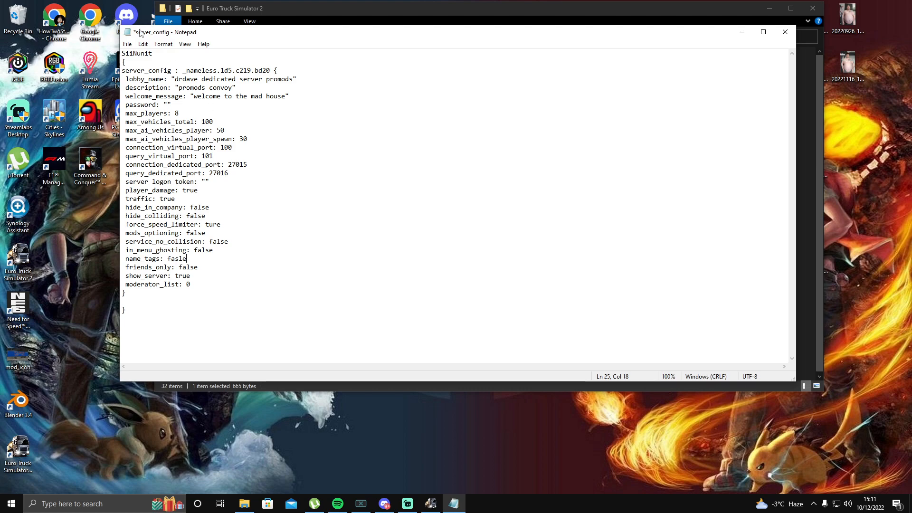
# Save the server_config file and close it.
pyautogui.click(127, 43)
pyautogui.click(142, 87)
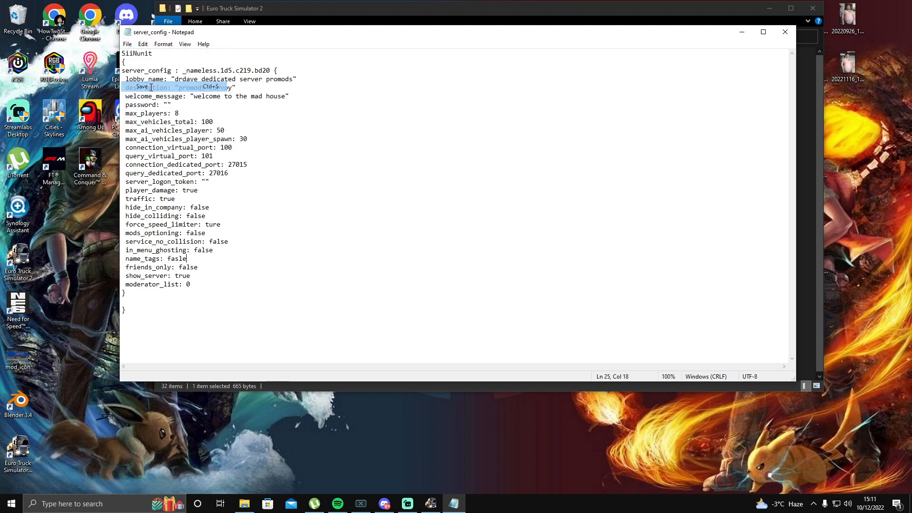
pyautogui.click(785, 33)
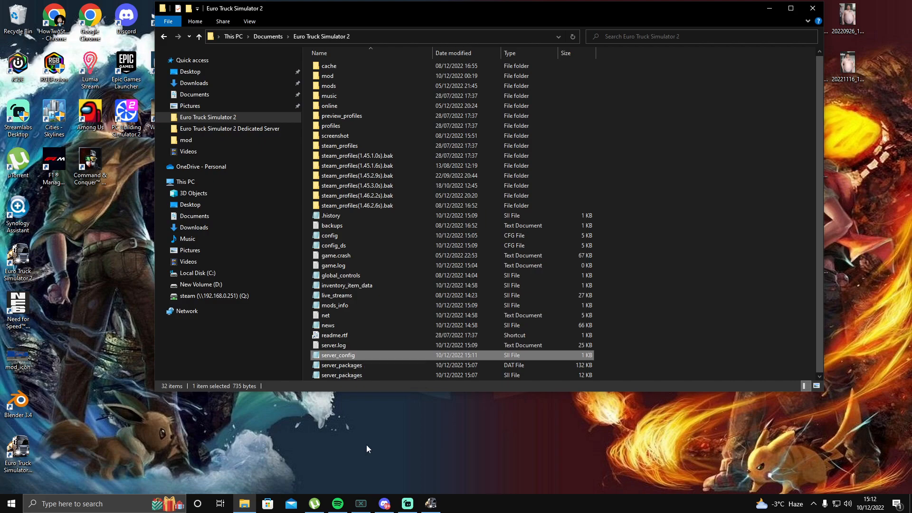
# Launch the dedicated server again to check its session name, description and settings, and close its console window.
pyautogui.click(21, 452)
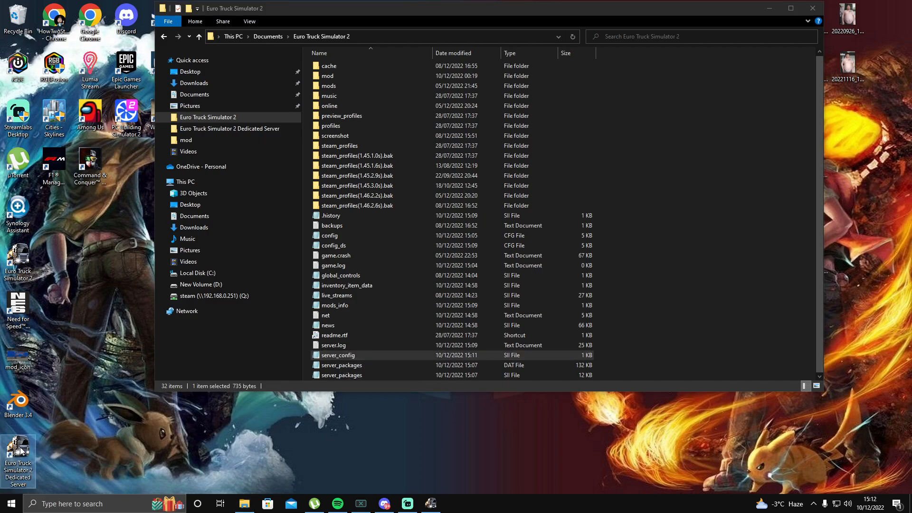
pyautogui.doubleClick(21, 451)
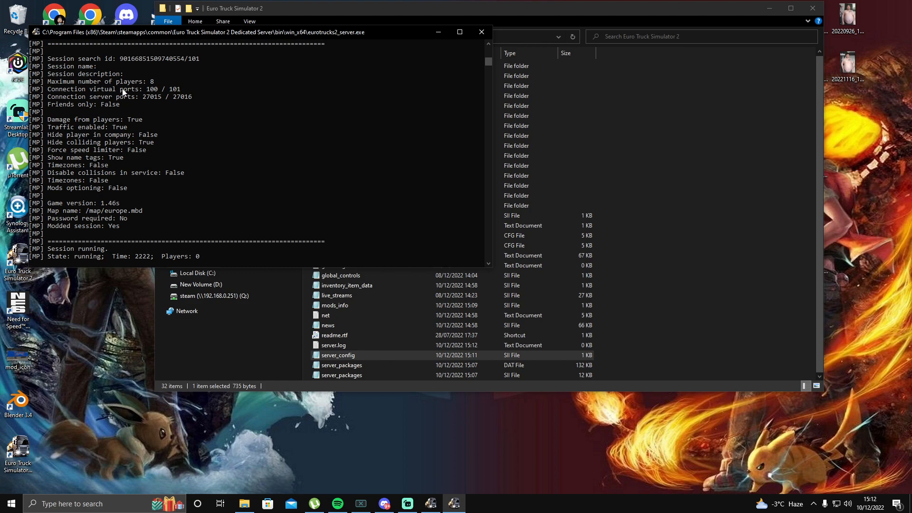
pyautogui.click(481, 33)
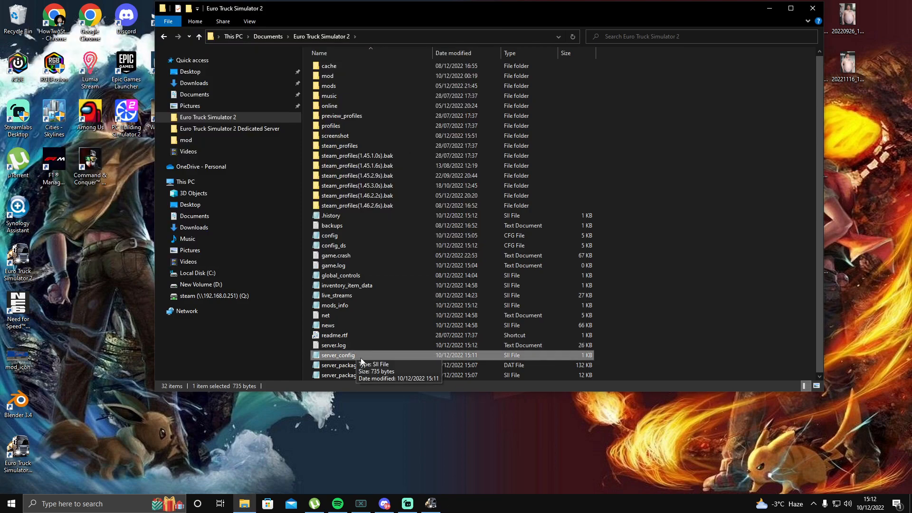
# Reopen server_config in Notepad, save it again, and close the running Euro Truck Simulator 2 window.
pyautogui.doubleClick(362, 357)
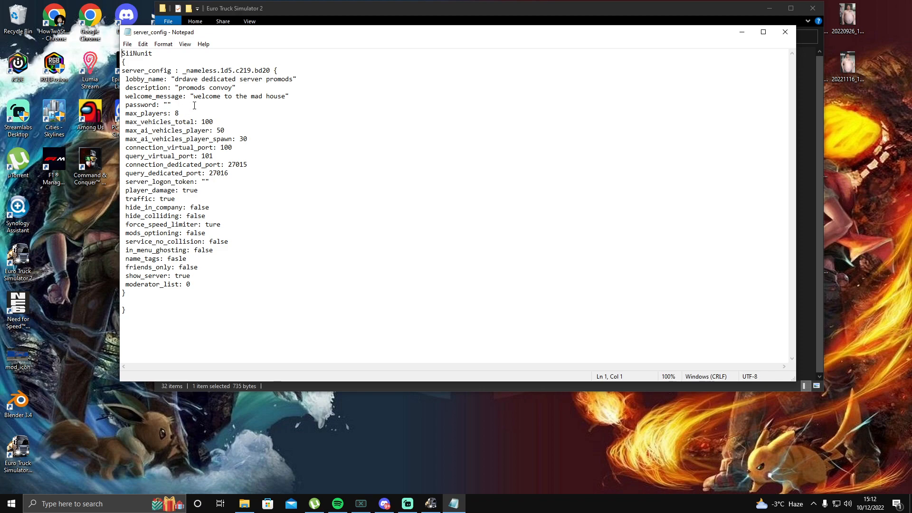
pyautogui.click(127, 43)
pyautogui.click(142, 86)
pyautogui.rightClick(431, 508)
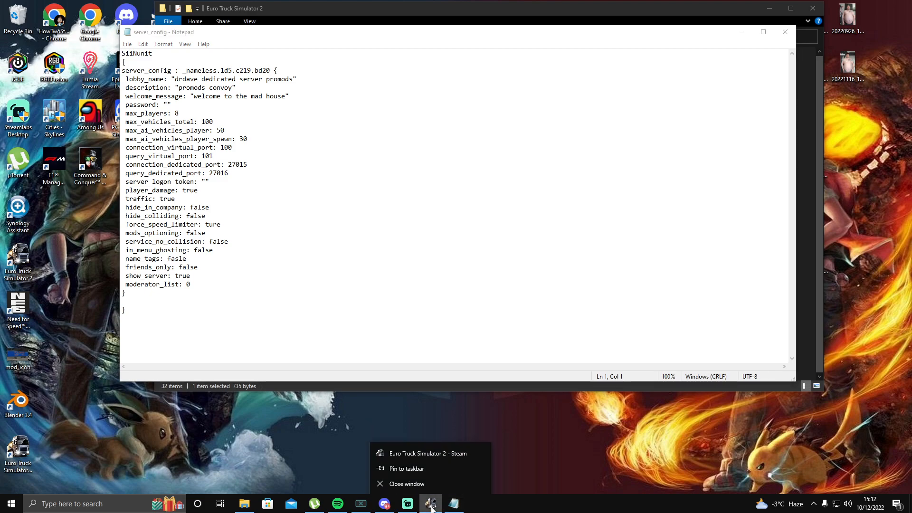
pyautogui.click(418, 485)
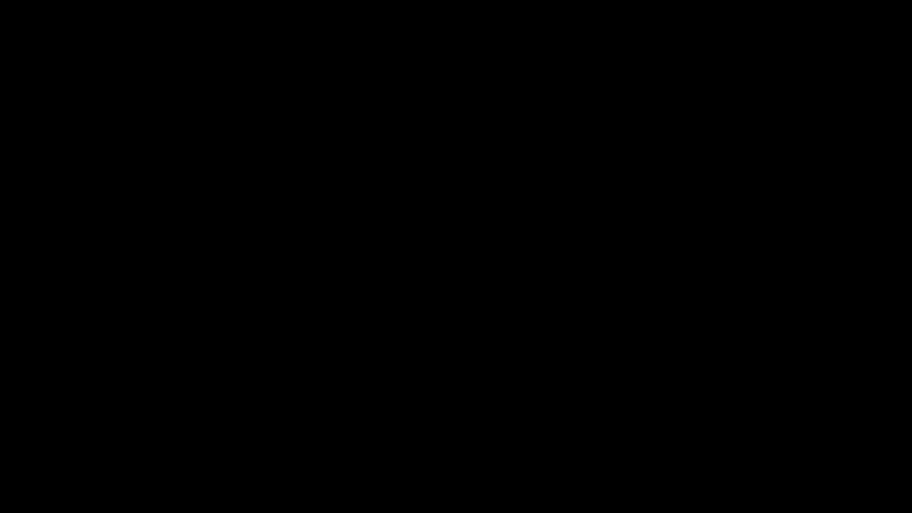
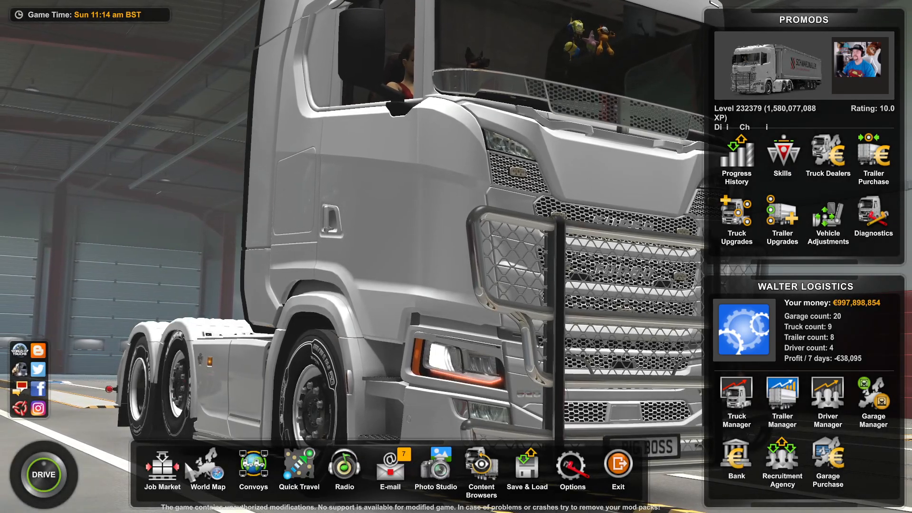
# Open Convoys, accept the online play notice, and look through the session list for the dedicated server.
pyautogui.click(265, 470)
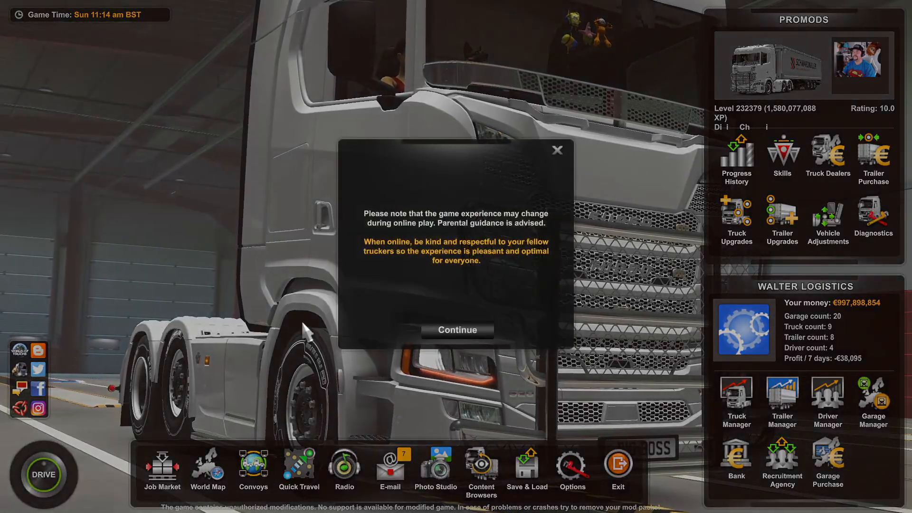
pyautogui.click(480, 332)
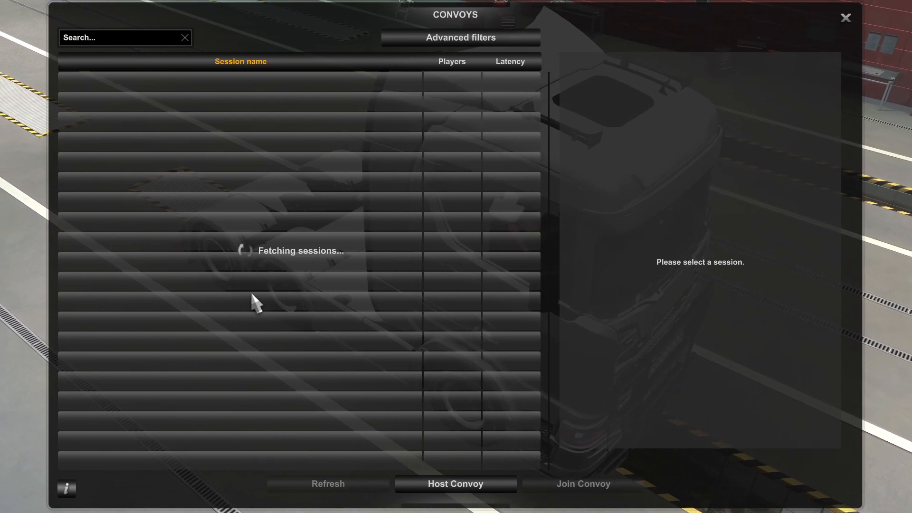
pyautogui.scroll(-3, 208, 267)
pyautogui.scroll(-11, 207, 265)
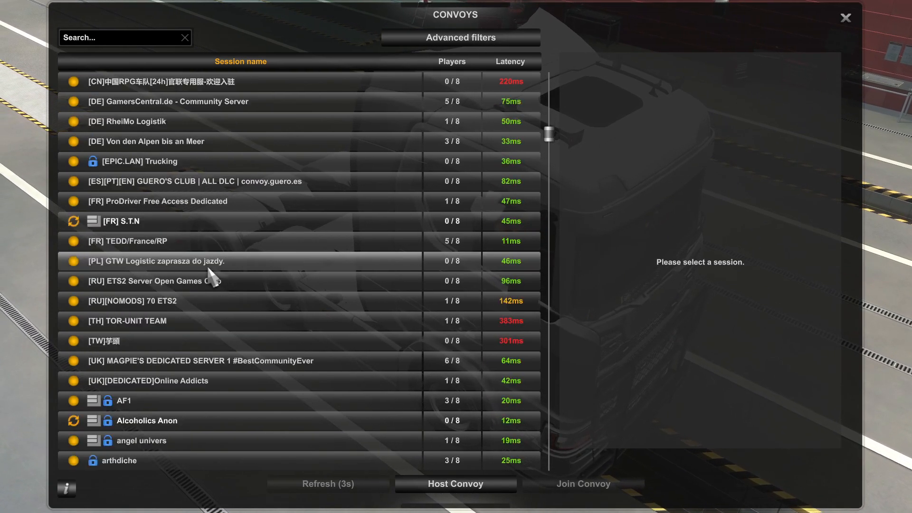
pyautogui.scroll(-5, 207, 266)
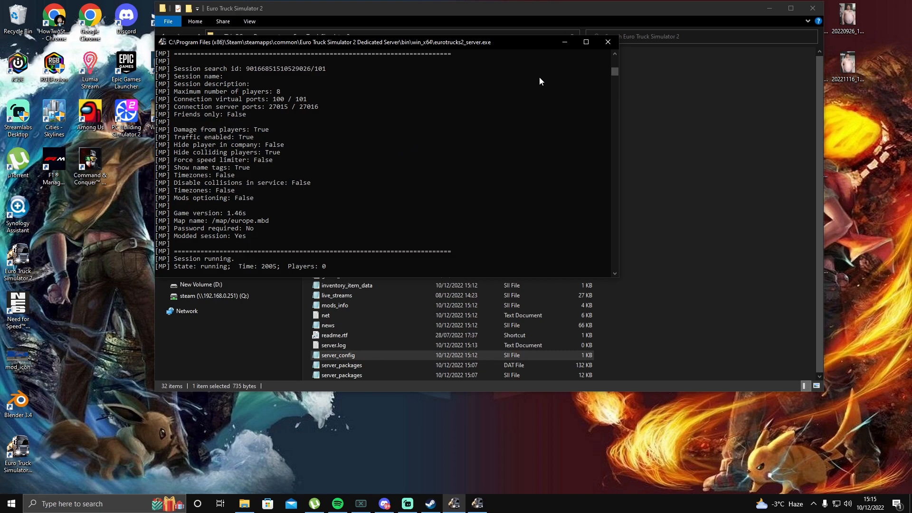
# Check the dedicated server's console log for server_config loading errors and close the console window.
pyautogui.scroll(4, 363, 120)
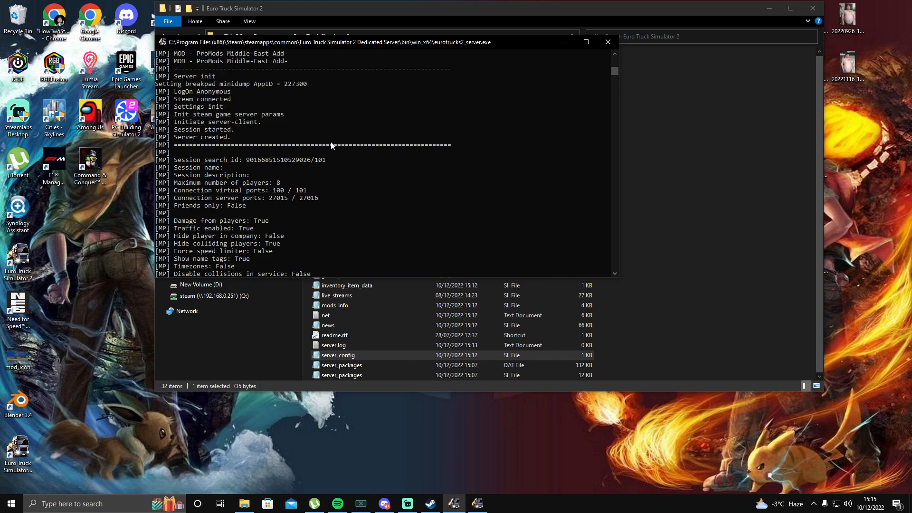
pyautogui.scroll(2, 331, 145)
pyautogui.scroll(10, 308, 174)
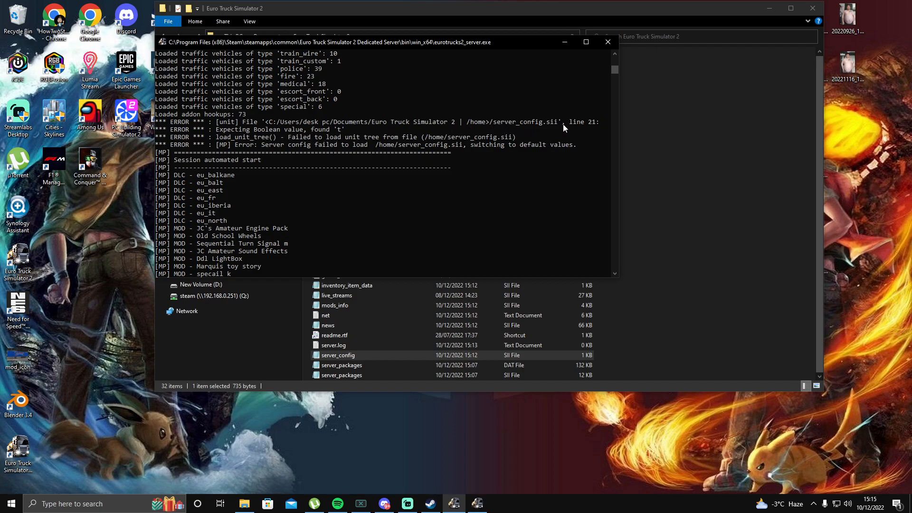
pyautogui.click(608, 43)
# Correct the force_speed_limiter value in server_config to "true", then save and close the file.
pyautogui.doubleClick(352, 358)
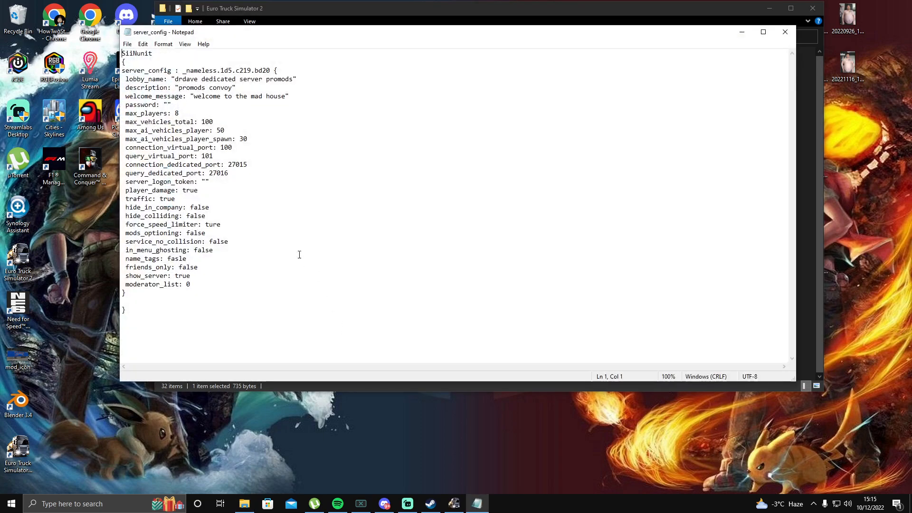
pyautogui.click(223, 225)
pyautogui.press('BackSpace')
pyautogui.press('BackSpace')
pyautogui.click(127, 43)
pyautogui.click(145, 87)
pyautogui.click(784, 32)
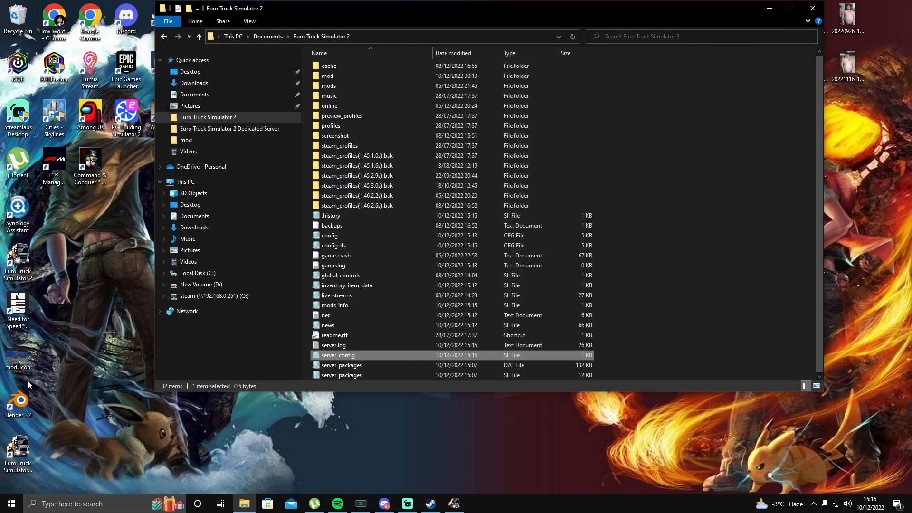
# Relaunch the dedicated server, check its startup log for remaining server_config errors, and close its console window.
pyautogui.doubleClick(26, 452)
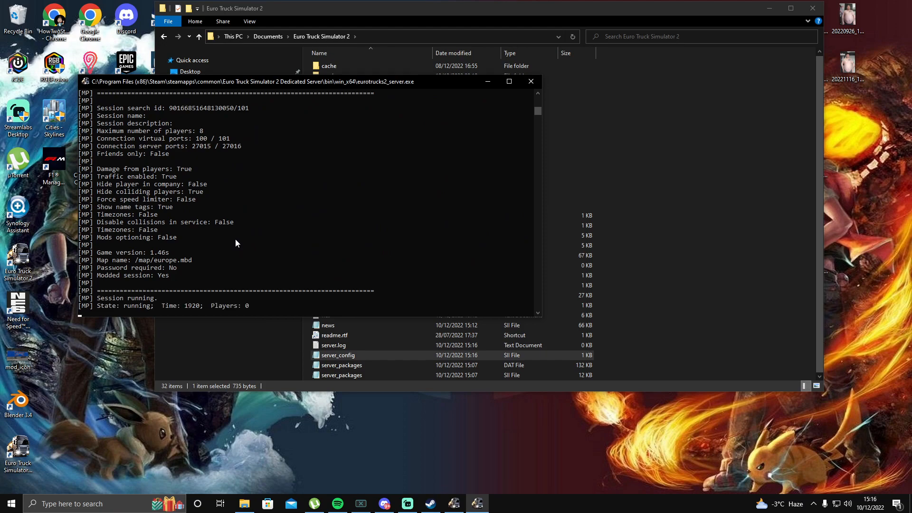
pyautogui.scroll(10, 235, 237)
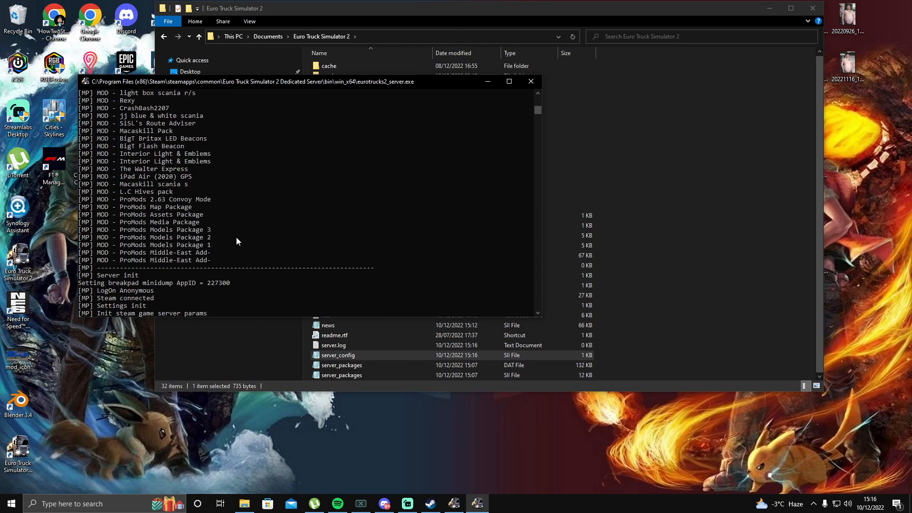
pyautogui.scroll(7, 236, 238)
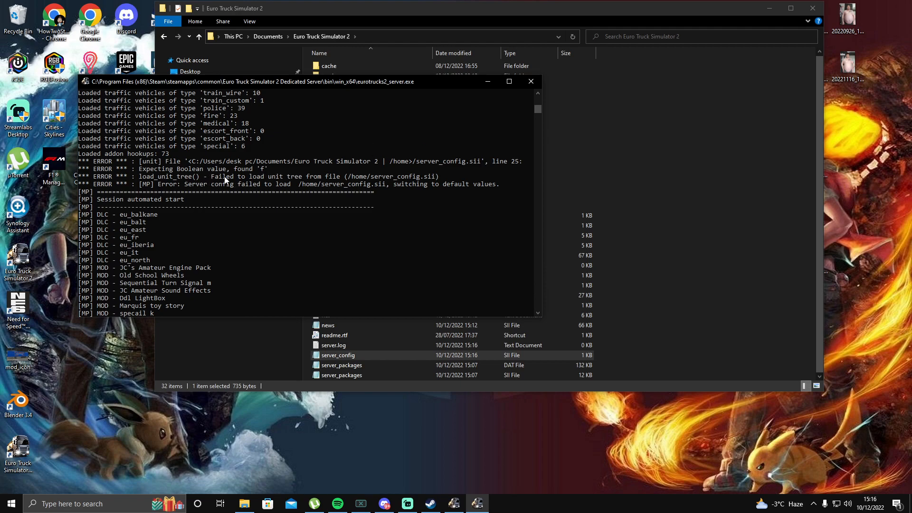
pyautogui.click(530, 82)
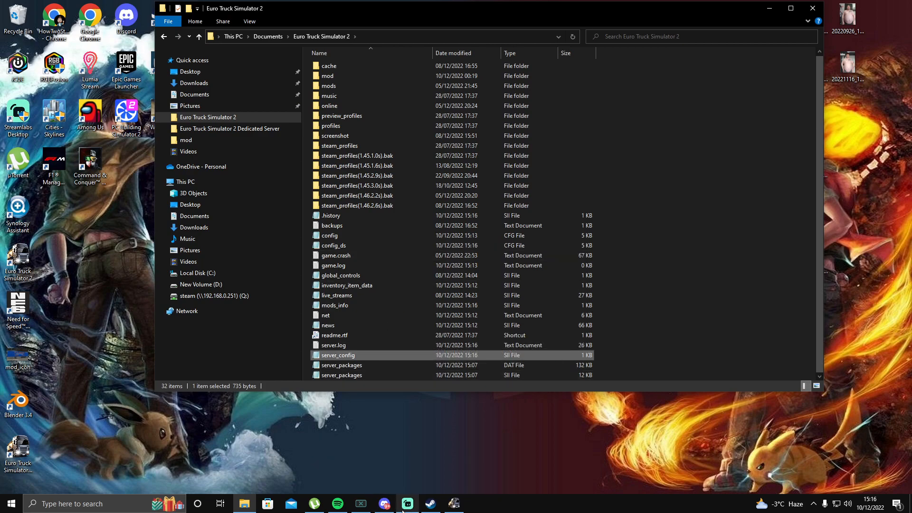
# Correct the name_tags value in server_config to "false", then save and close the file.
pyautogui.doubleClick(352, 359)
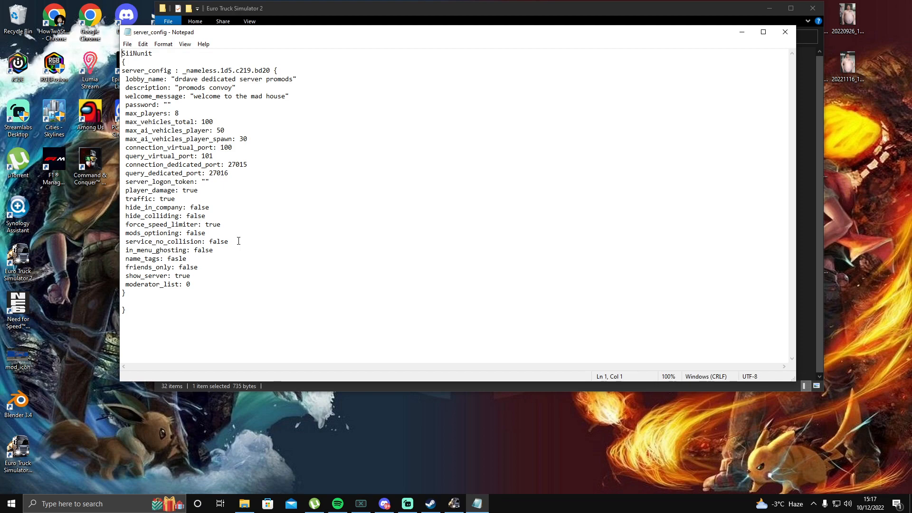
pyautogui.click(181, 259)
pyautogui.press('BackSpace')
pyautogui.press('BackSpace')
pyautogui.write('l')
pyautogui.click(128, 44)
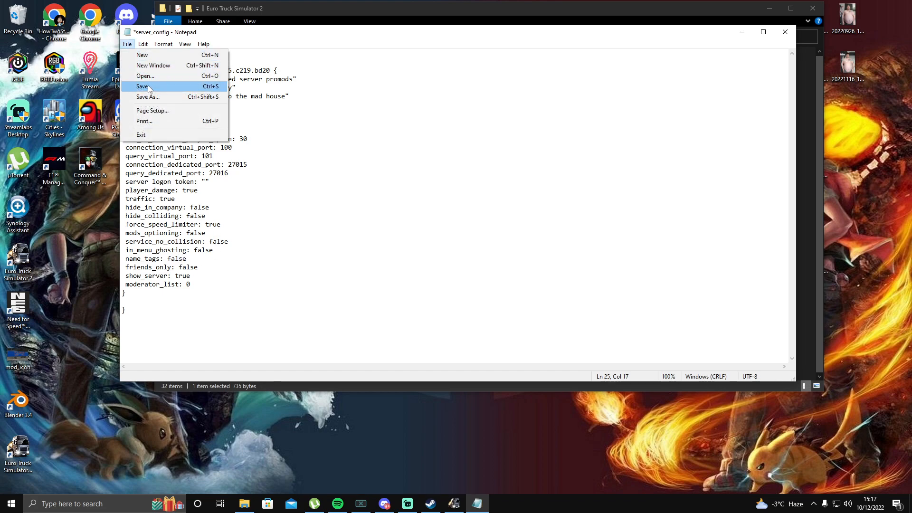
pyautogui.click(142, 86)
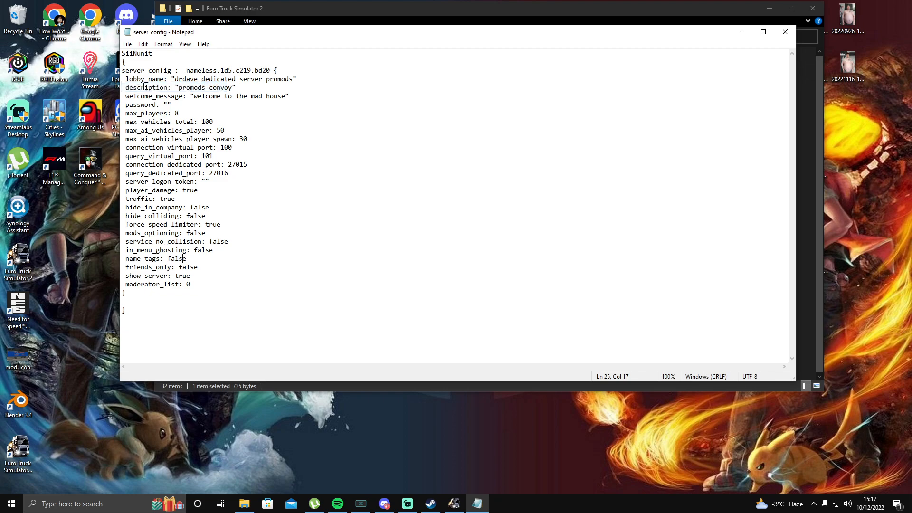
pyautogui.click(785, 31)
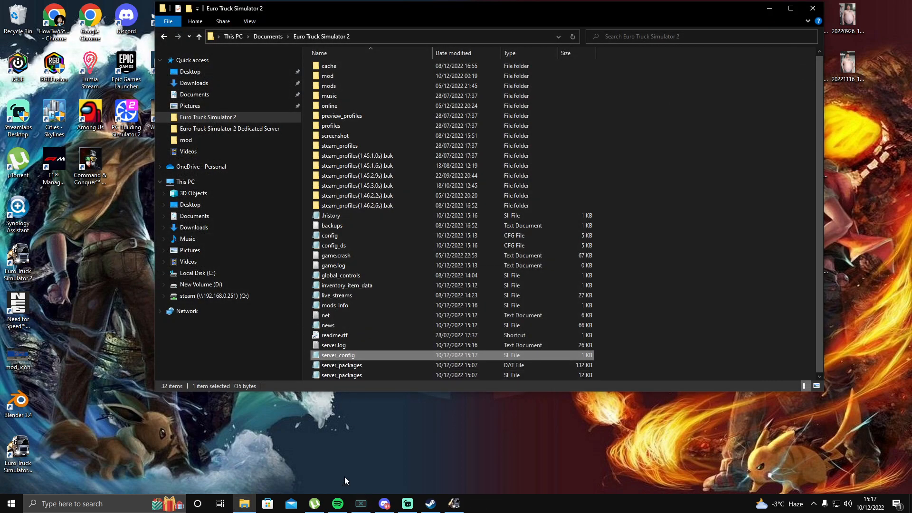
# Start the dedicated server with the corrected configuration and review its session settings in the console.
pyautogui.doubleClick(17, 453)
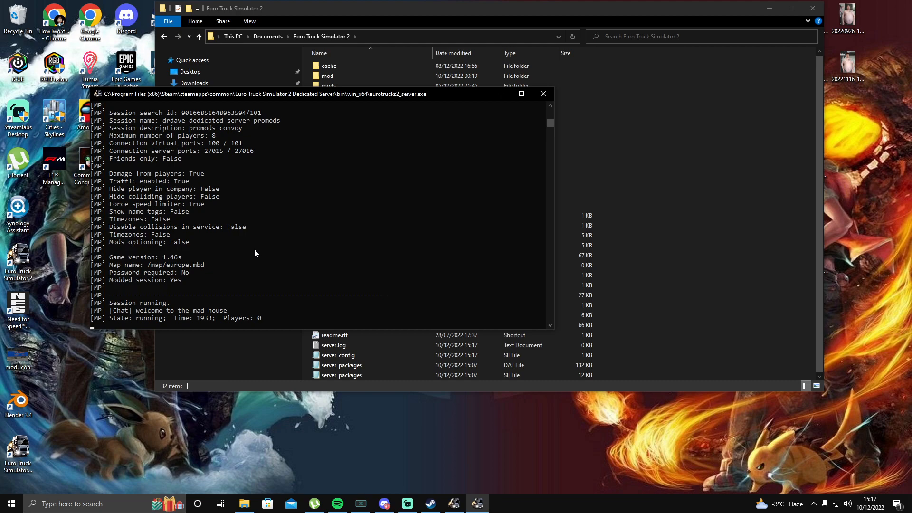
pyautogui.scroll(6, 255, 249)
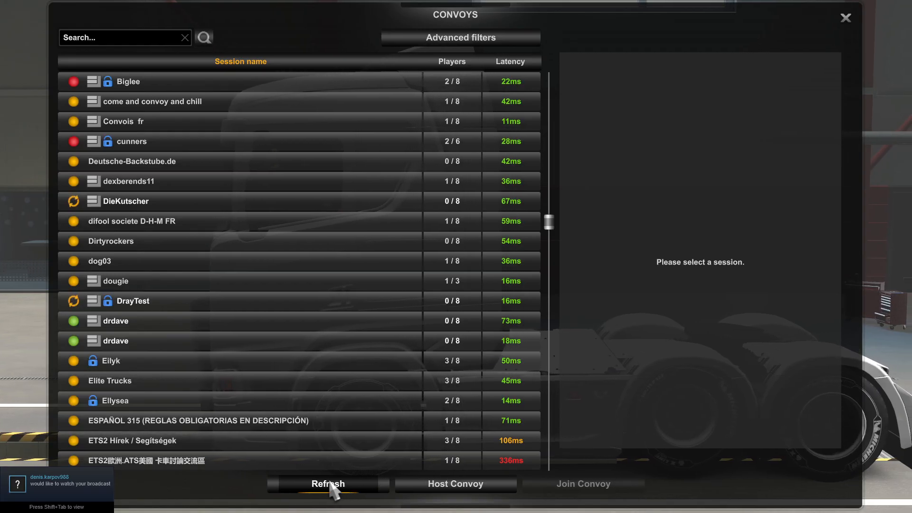
# Refresh the Convoys session list in the game and look for the dedicated server's session.
pyautogui.click(334, 486)
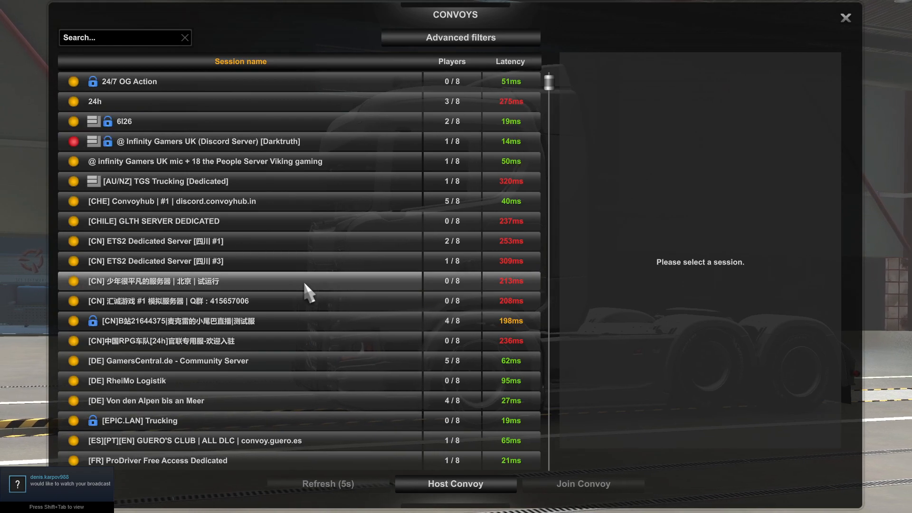
pyautogui.scroll(-10, 302, 280)
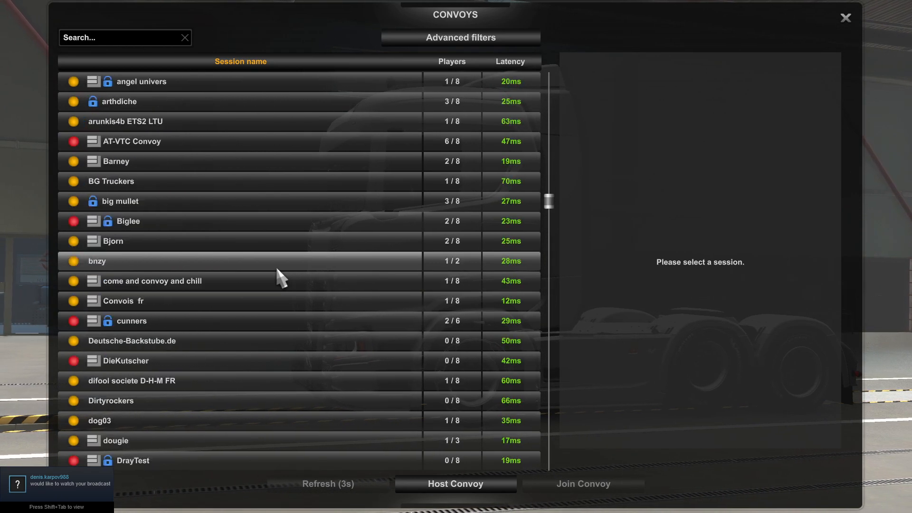
pyautogui.scroll(-6, 277, 270)
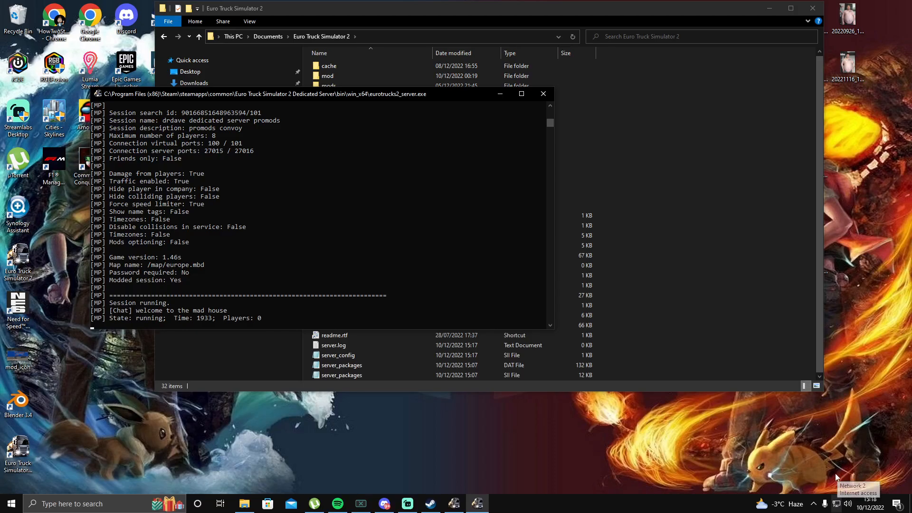
# Open the Windows Defender Firewall allowed applications through the active Ethernet network's firewall and security settings.
pyautogui.rightClick(837, 507)
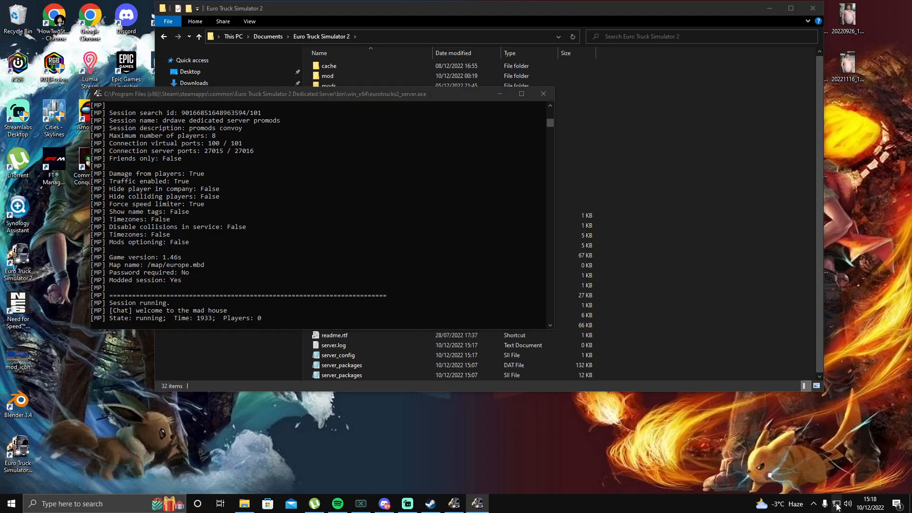
pyautogui.click(837, 495)
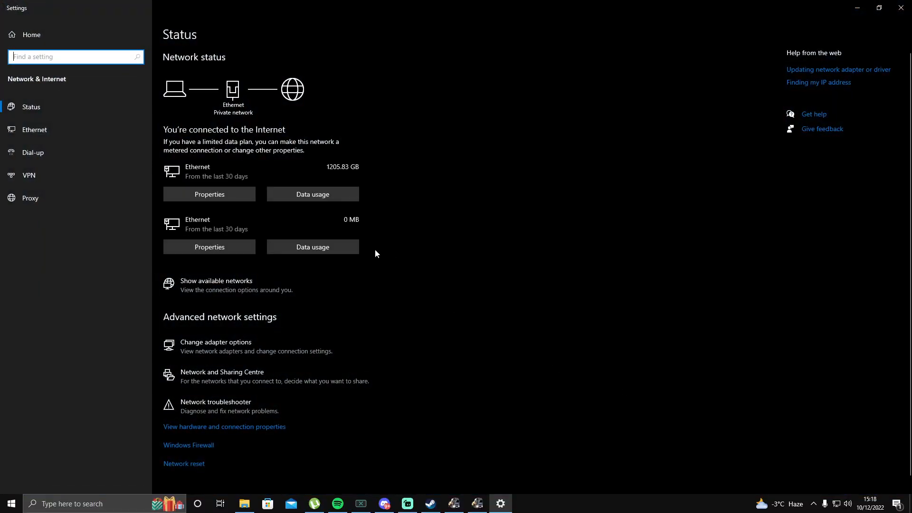
pyautogui.click(223, 196)
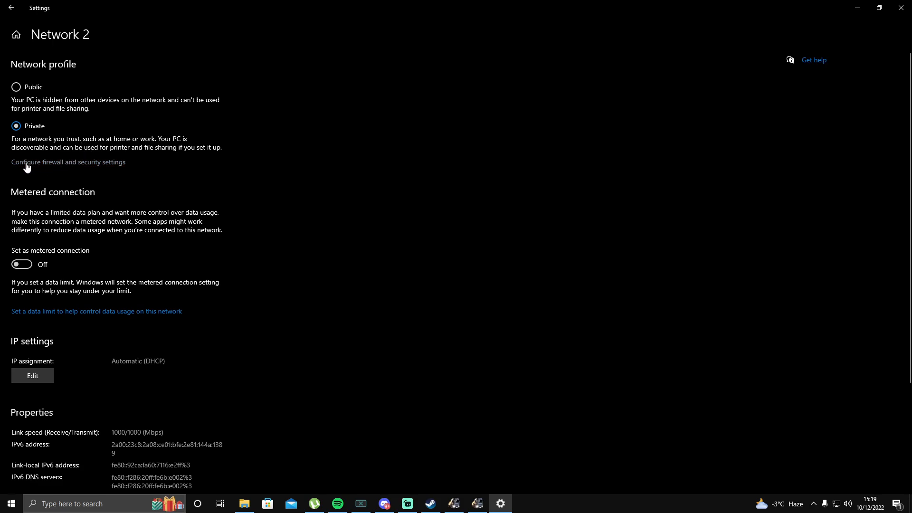
pyautogui.click(54, 164)
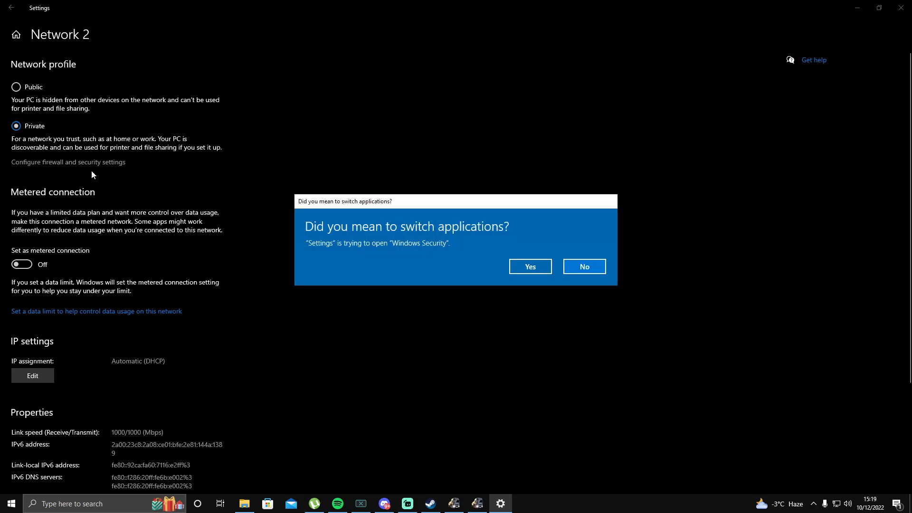
pyautogui.click(528, 265)
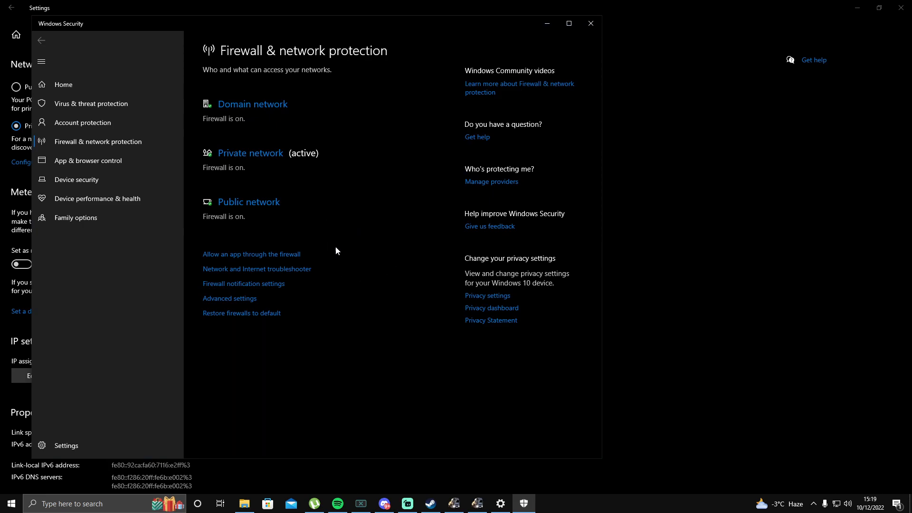
pyautogui.click(230, 259)
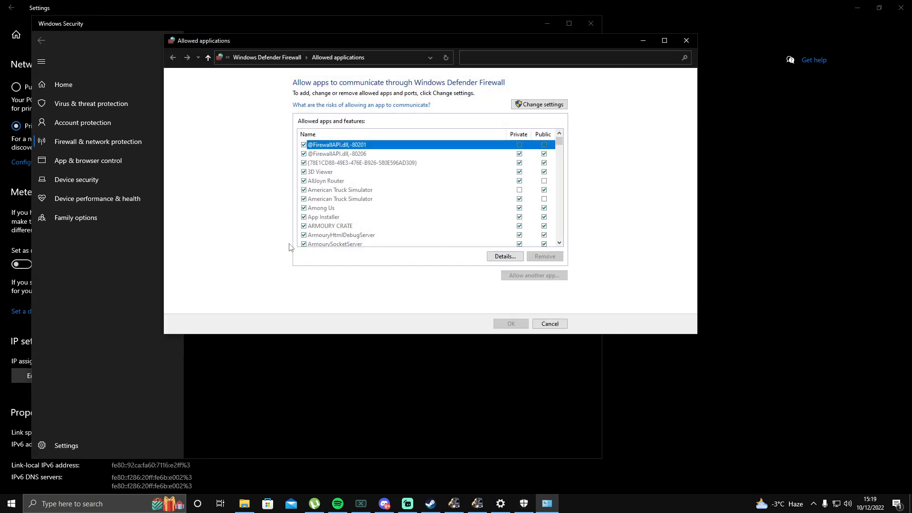
# Allow all Euro Truck Simulator 2 Dedicated Server entries on private and public networks, confirm, and close Windows Security.
pyautogui.scroll(-12, 484, 177)
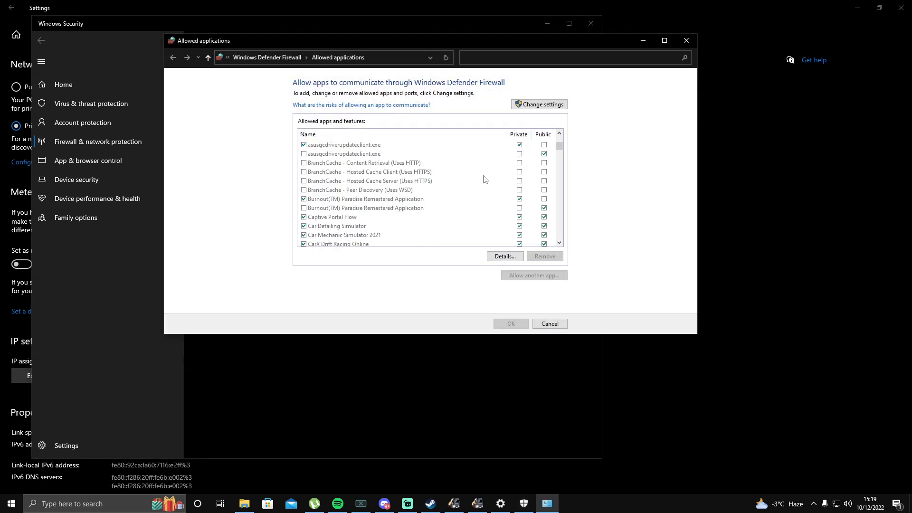
pyautogui.scroll(-12, 485, 179)
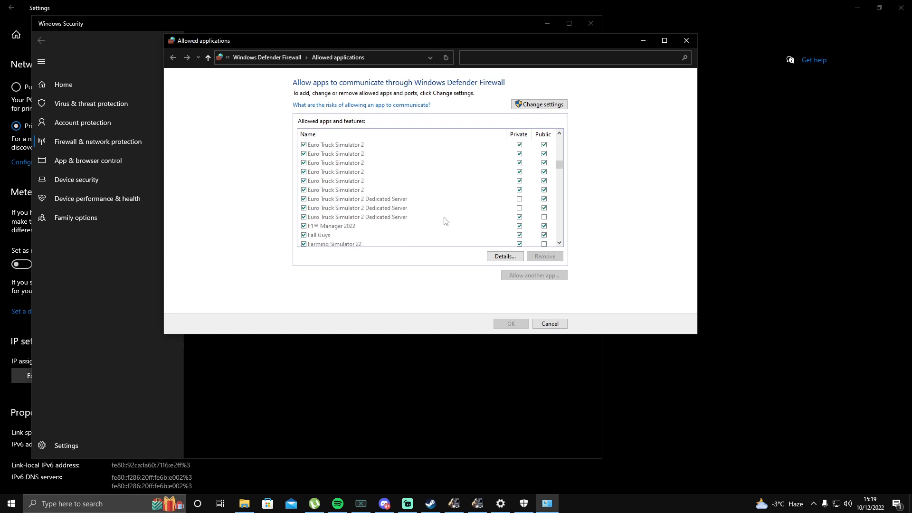
pyautogui.click(545, 106)
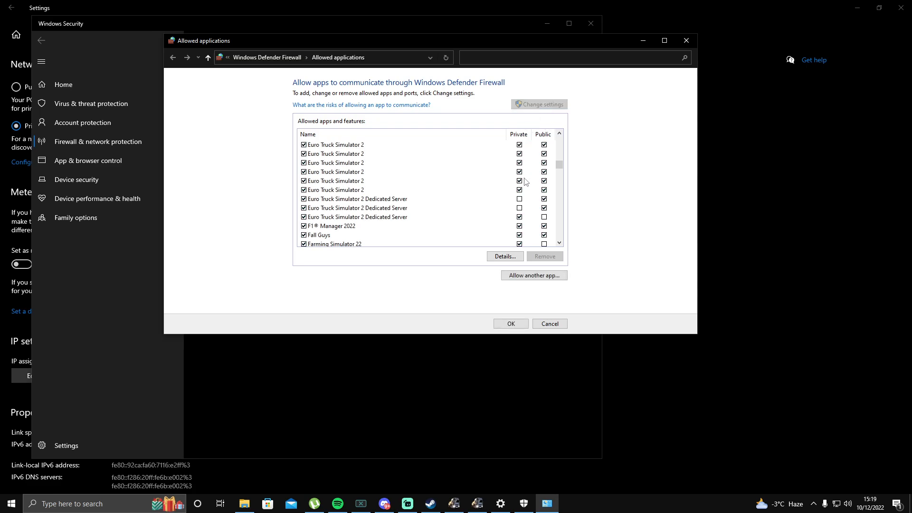
pyautogui.click(520, 200)
pyautogui.click(519, 207)
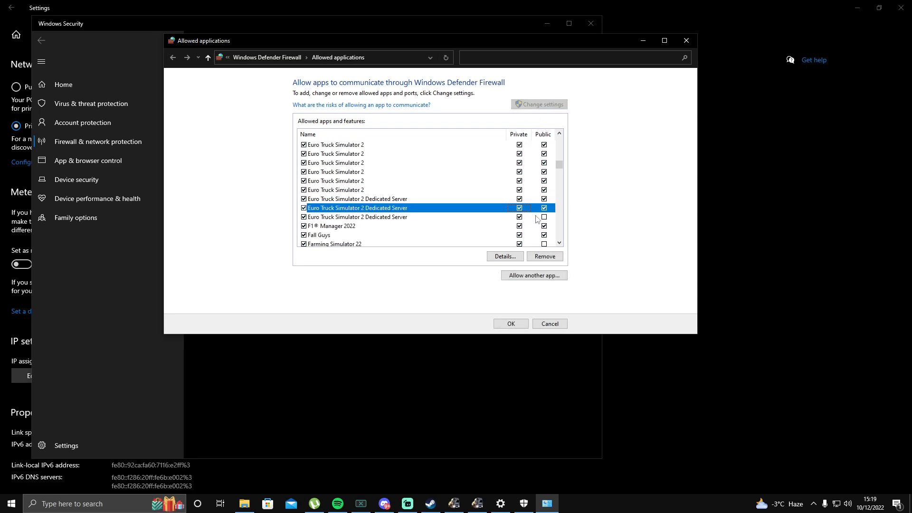
pyautogui.click(544, 217)
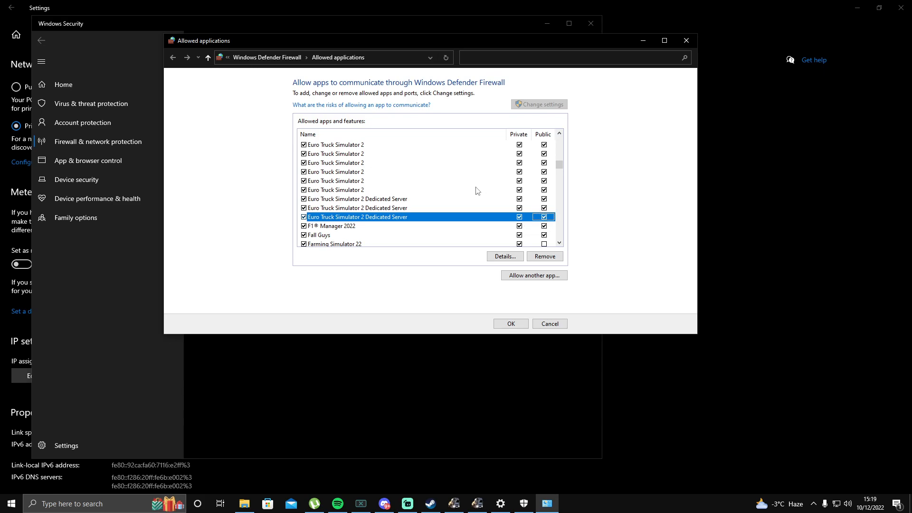
pyautogui.scroll(1, 477, 190)
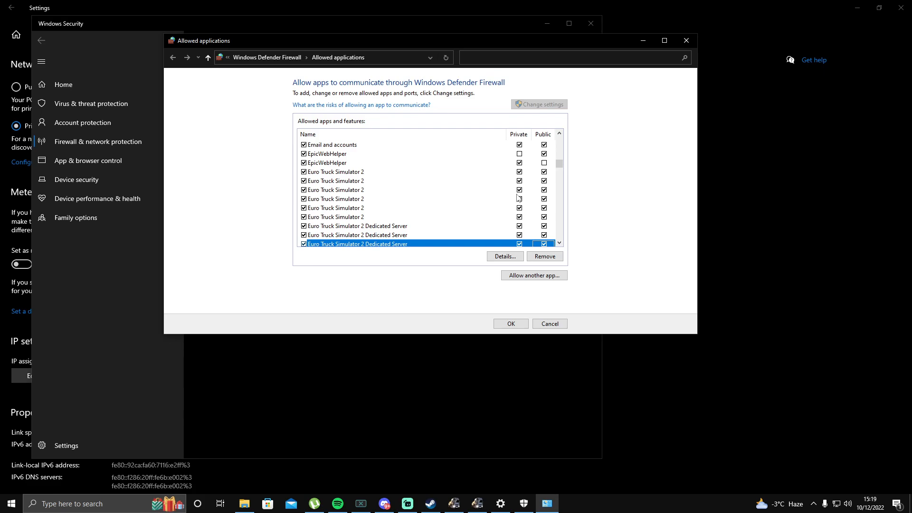
pyautogui.click(511, 324)
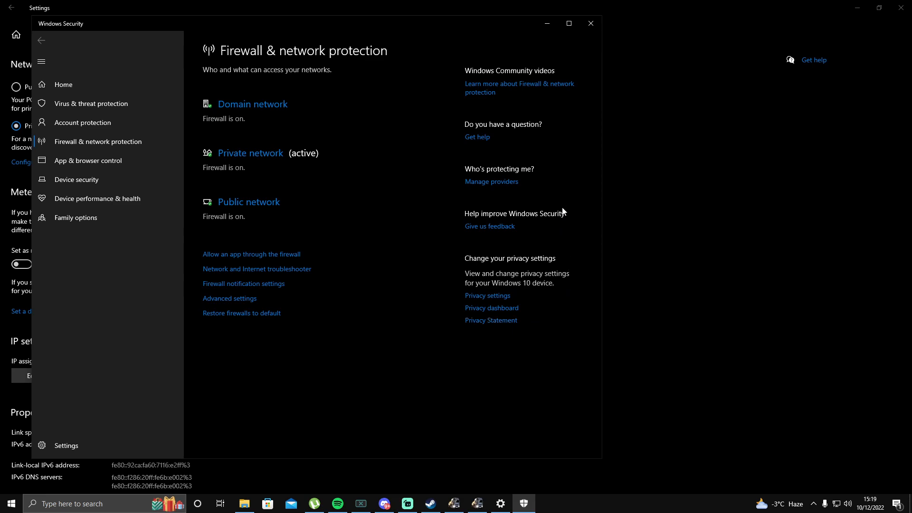
pyautogui.click(587, 24)
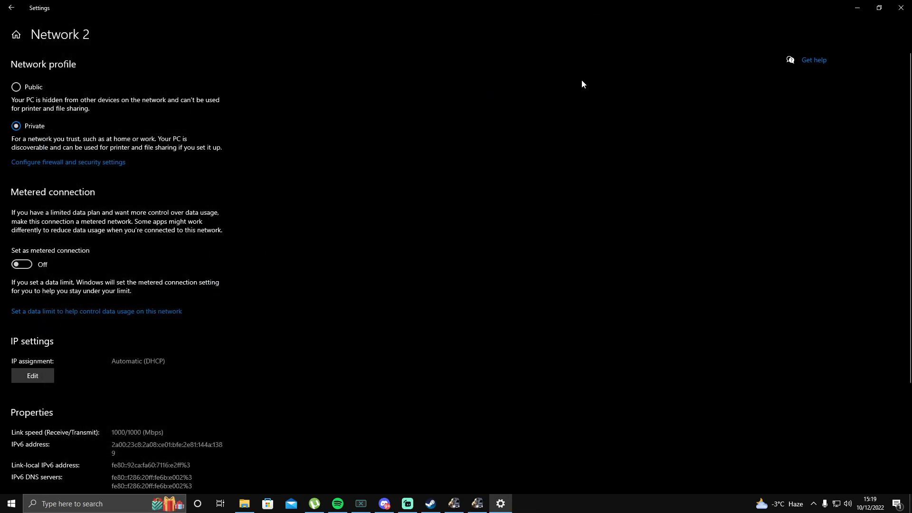
# Launch Google Chrome beside the dedicated server console and highlight the connection server ports in the console.
pyautogui.click(900, 8)
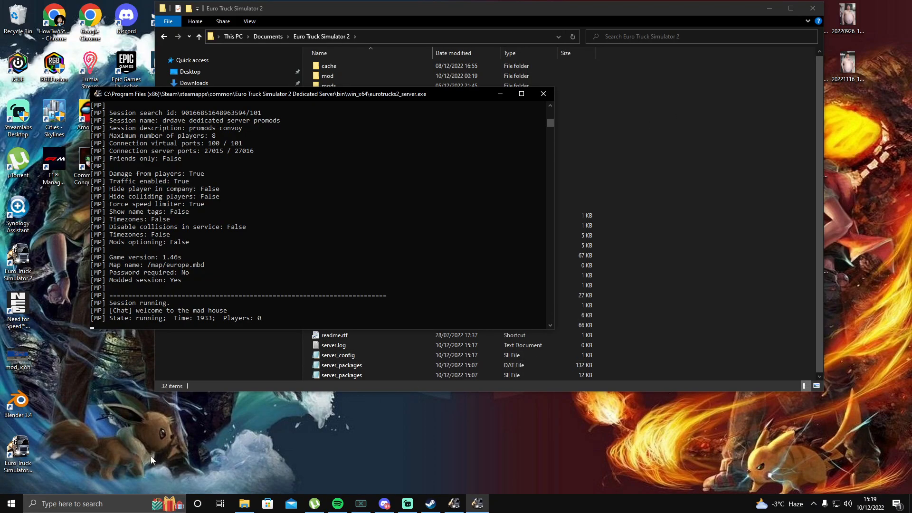
pyautogui.click(95, 504)
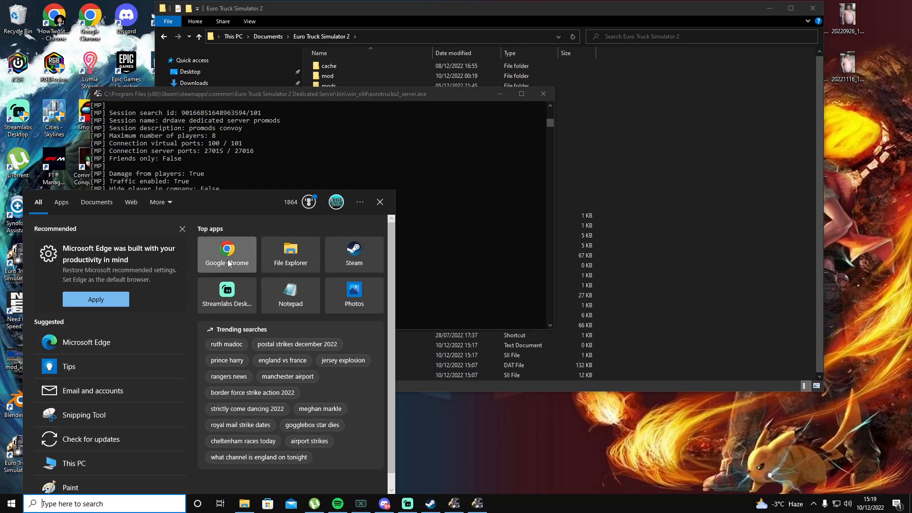
pyautogui.click(229, 264)
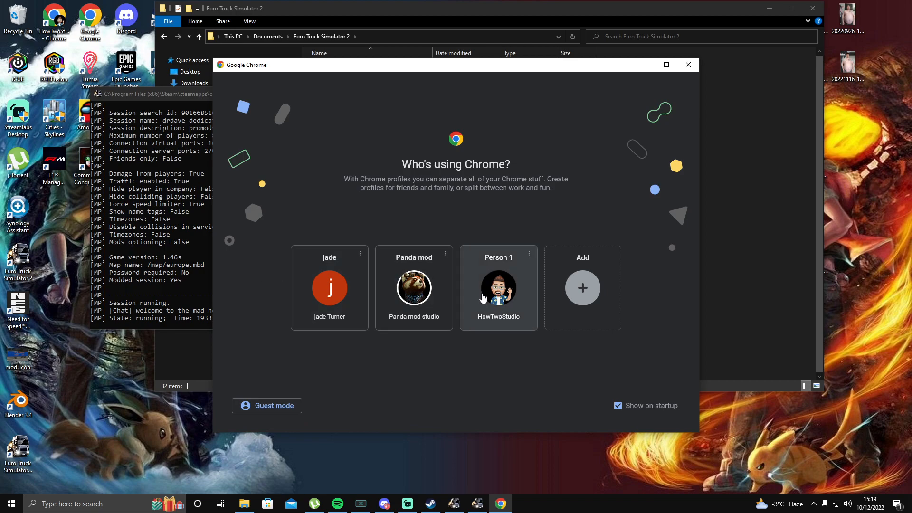
pyautogui.moveTo(419, 66); pyautogui.dragTo(589, 50)
pyautogui.click(271, 141)
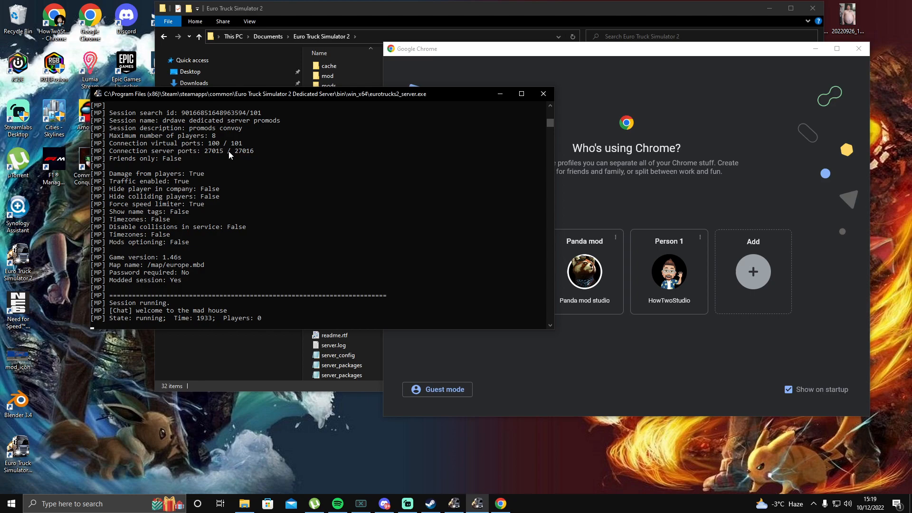
pyautogui.click(247, 151)
pyautogui.moveTo(247, 154); pyautogui.dragTo(209, 155)
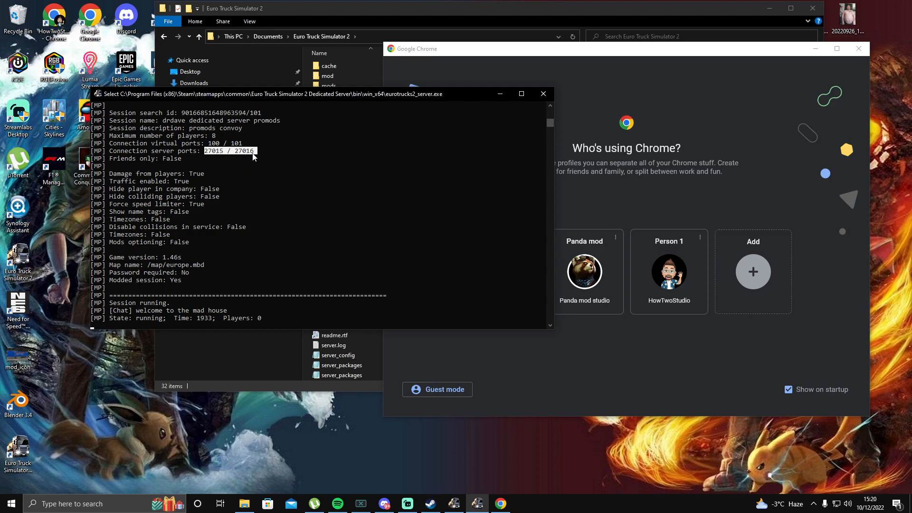
# Search for 192.168.0.1 in the HowTwoStudio Chrome profile and open the router's Hub Manager through the Router Network login page.
pyautogui.click(660, 283)
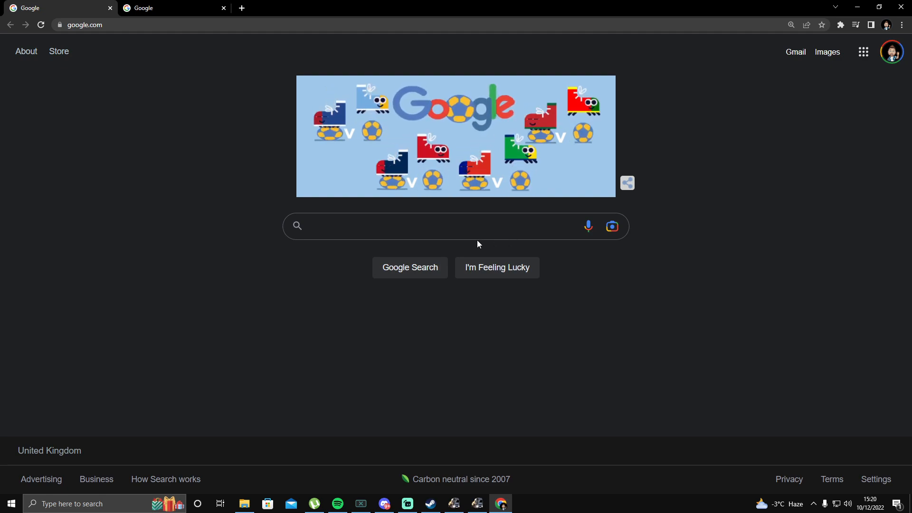
pyautogui.click(143, 25)
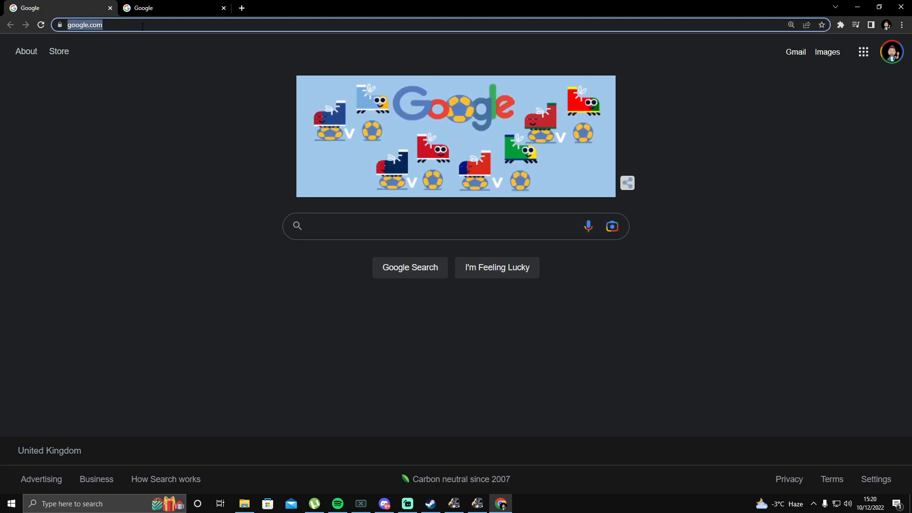
pyautogui.write('192.168.0.50:8080')
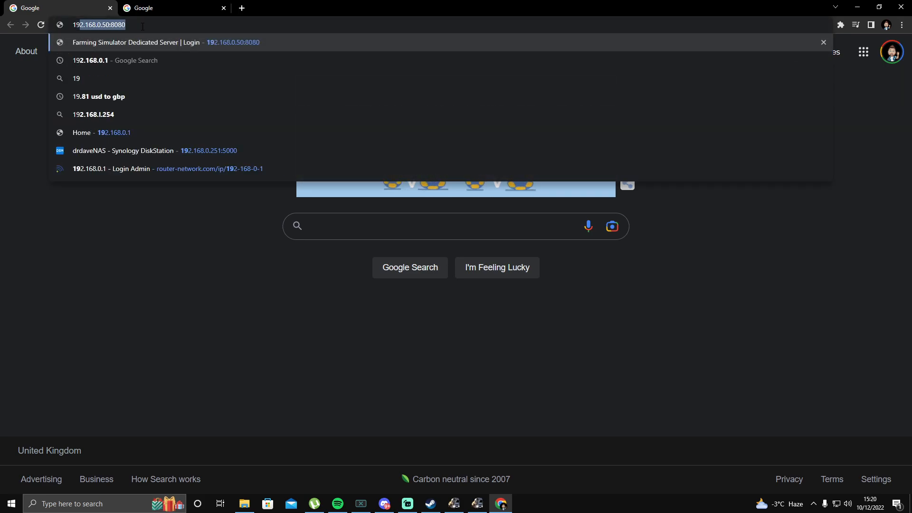
pyautogui.click(118, 62)
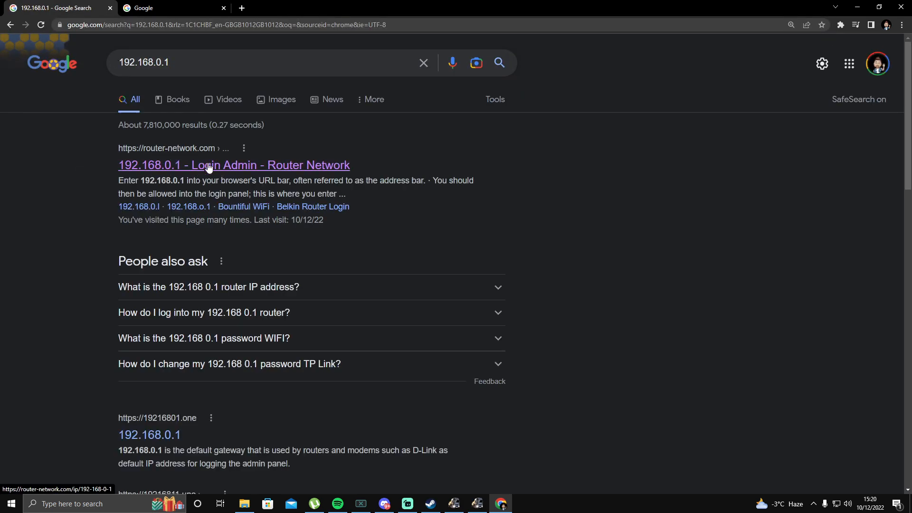
pyautogui.click(226, 166)
pyautogui.click(455, 349)
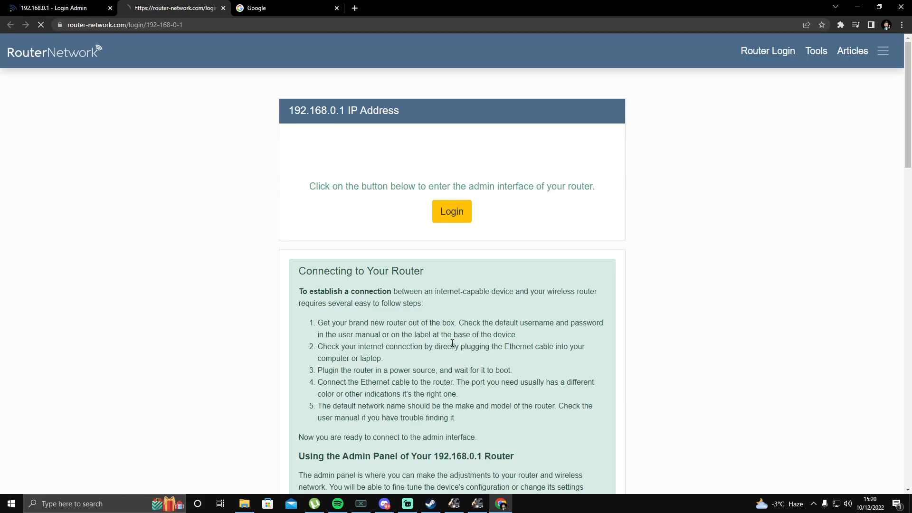
pyautogui.click(459, 302)
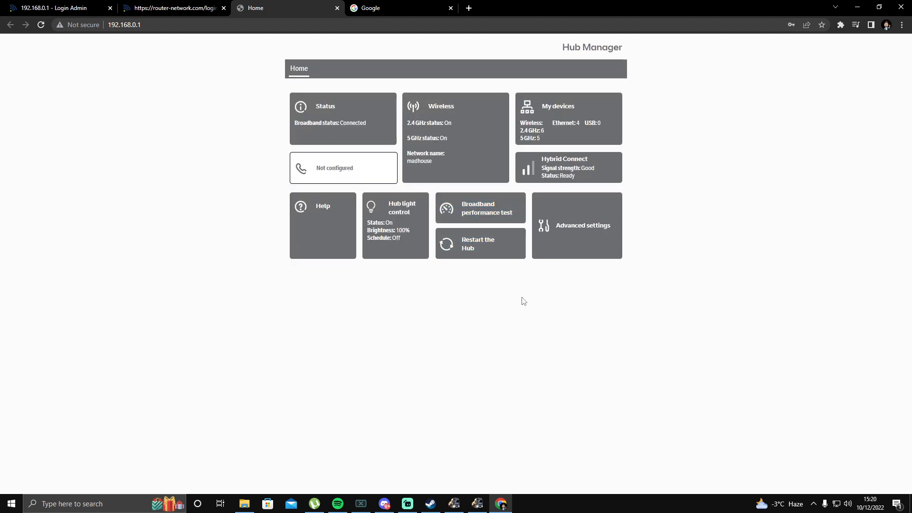
# Open the router's advanced firewall settings, supplying the admin password to unlock the port forwarding page.
pyautogui.click(581, 231)
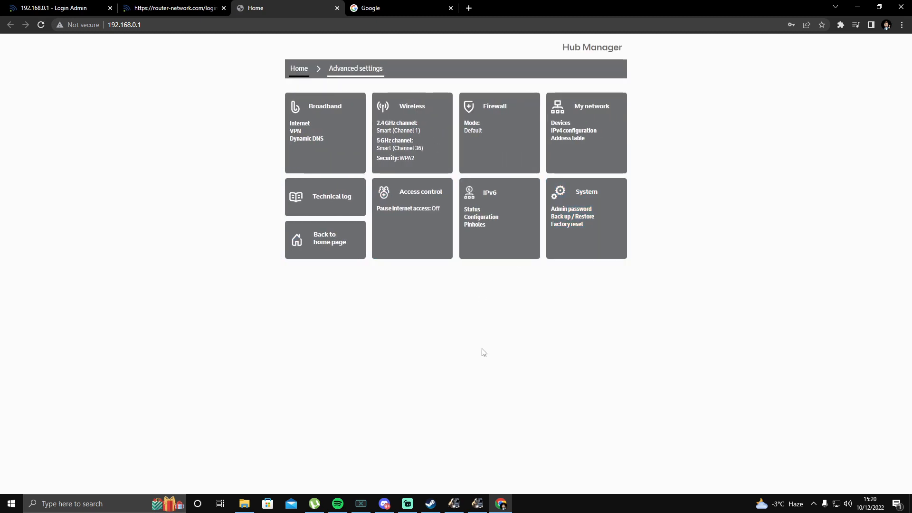
pyautogui.click(491, 122)
pyautogui.click(441, 239)
pyautogui.click(477, 273)
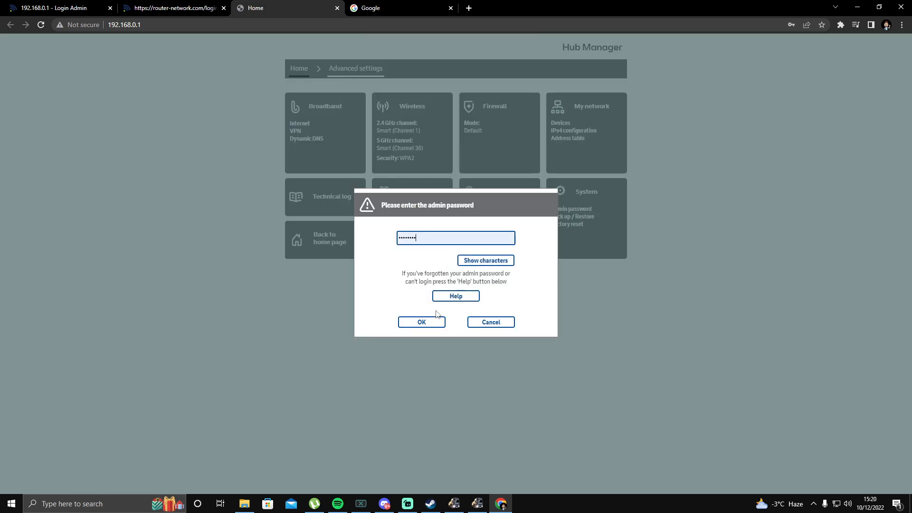
pyautogui.click(429, 321)
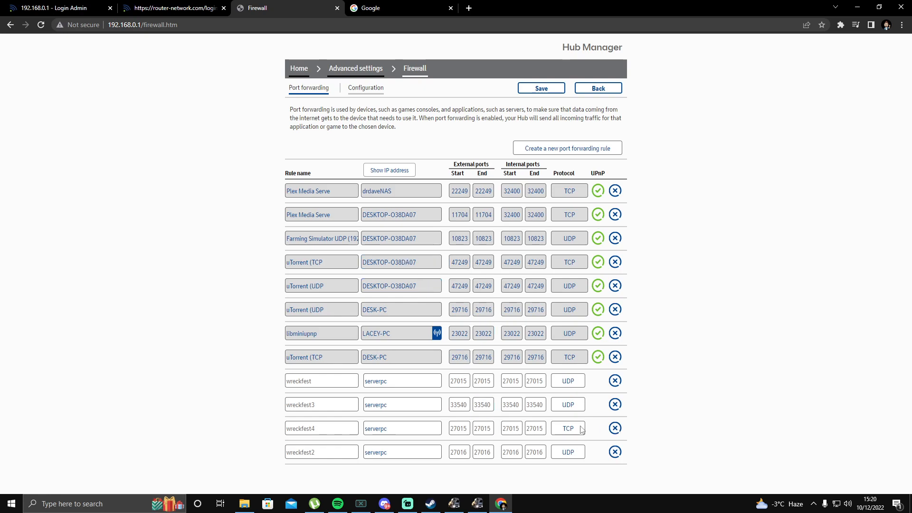
# Review the wreckfest port forwarding rules for serverpc, and reopen the firewall page from the Hub Manager home.
pyautogui.click(318, 378)
pyautogui.click(454, 455)
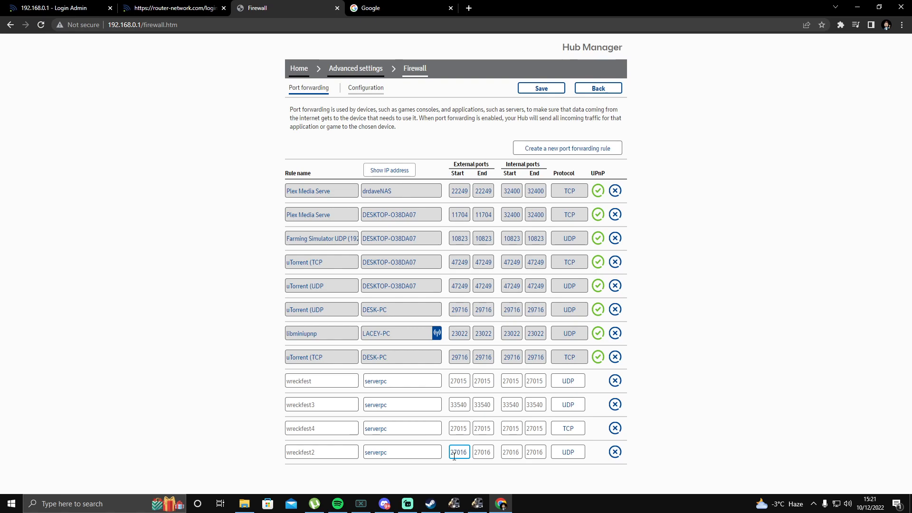
pyautogui.click(482, 454)
pyautogui.click(300, 69)
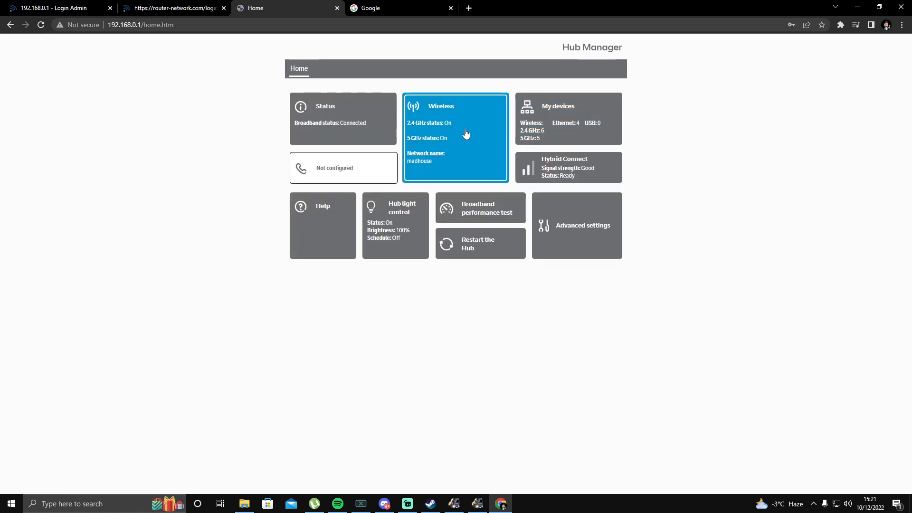
pyautogui.click(575, 236)
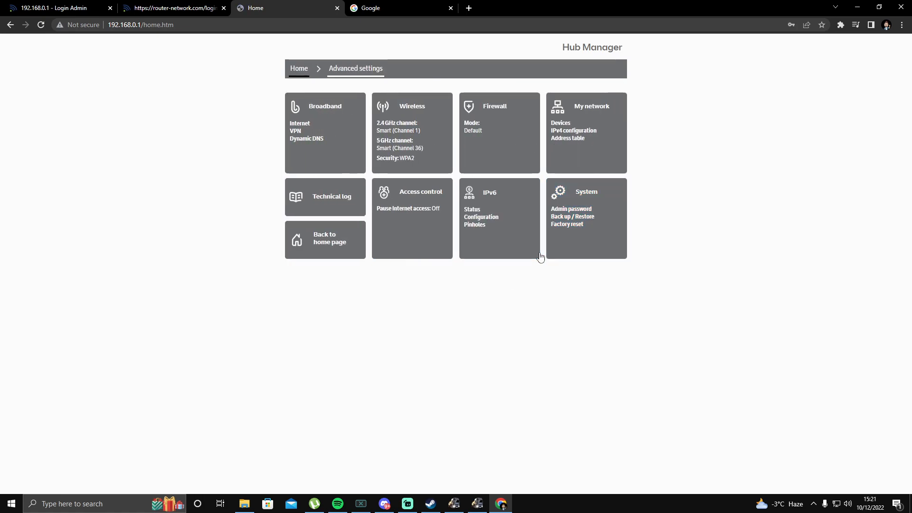
pyautogui.click(499, 131)
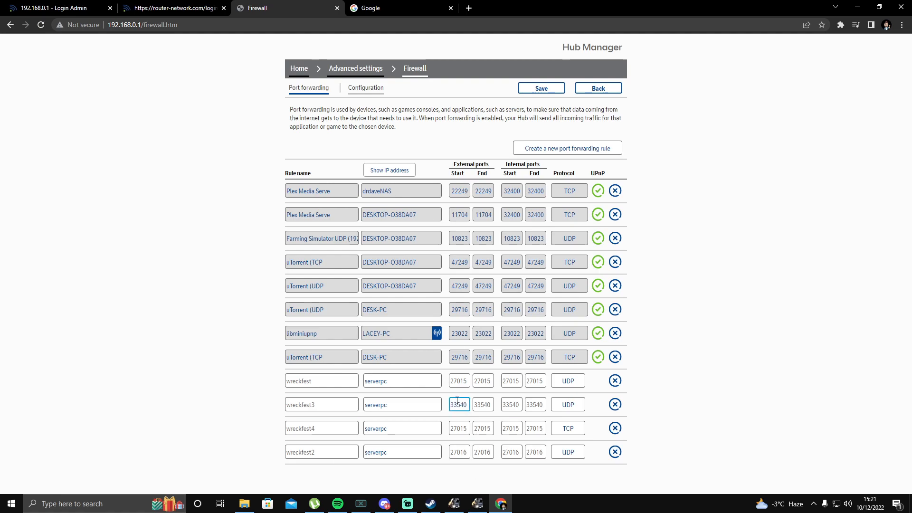
# Create a new port forwarding rule and assign it to the device DESKTOP-O38DA07.
pyautogui.click(563, 152)
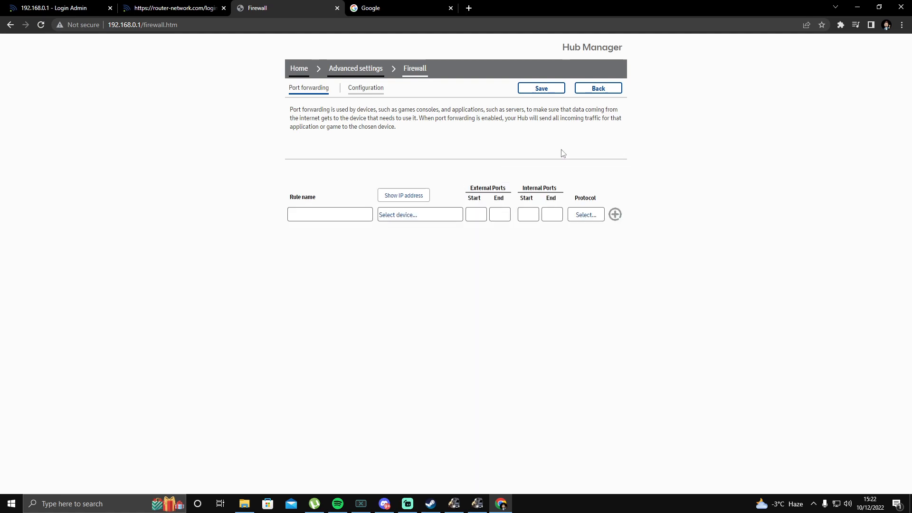
pyautogui.click(403, 218)
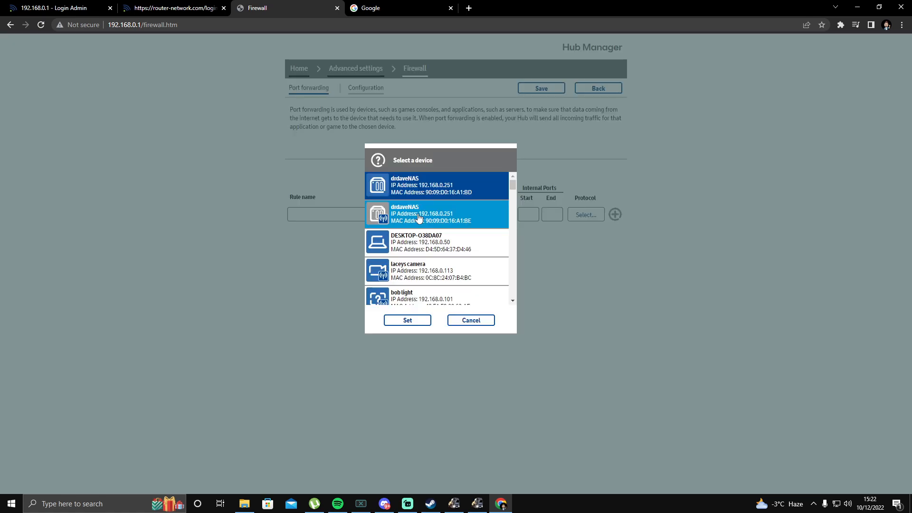
pyautogui.click(433, 244)
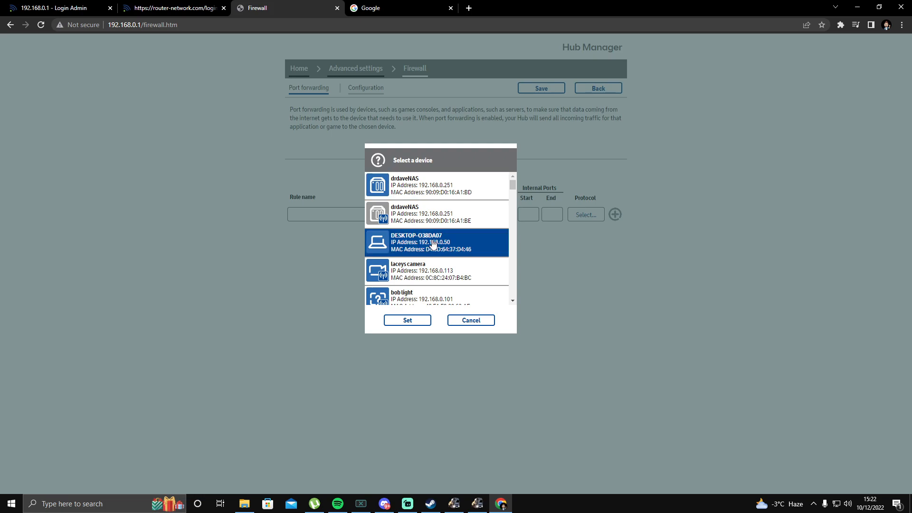
pyautogui.click(416, 320)
# Set the new rule's external start and end ports to 27015.
pyautogui.click(477, 215)
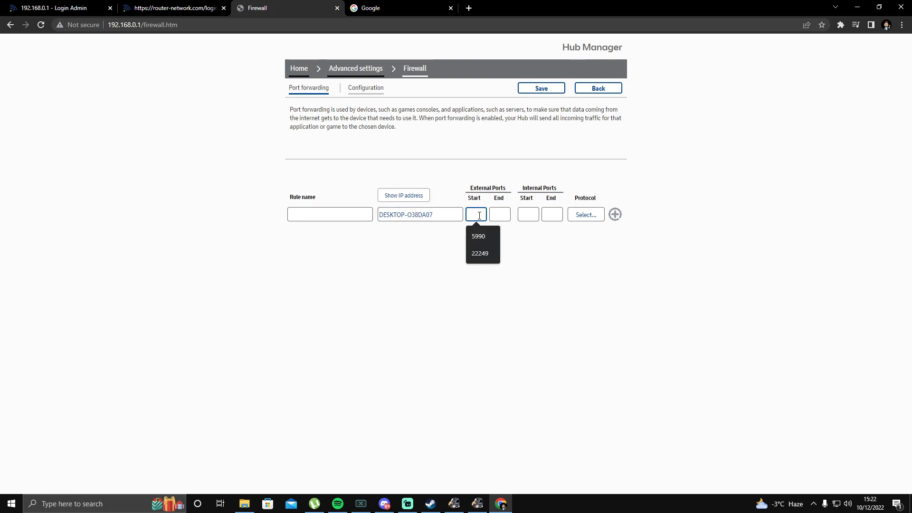
pyautogui.write('270')
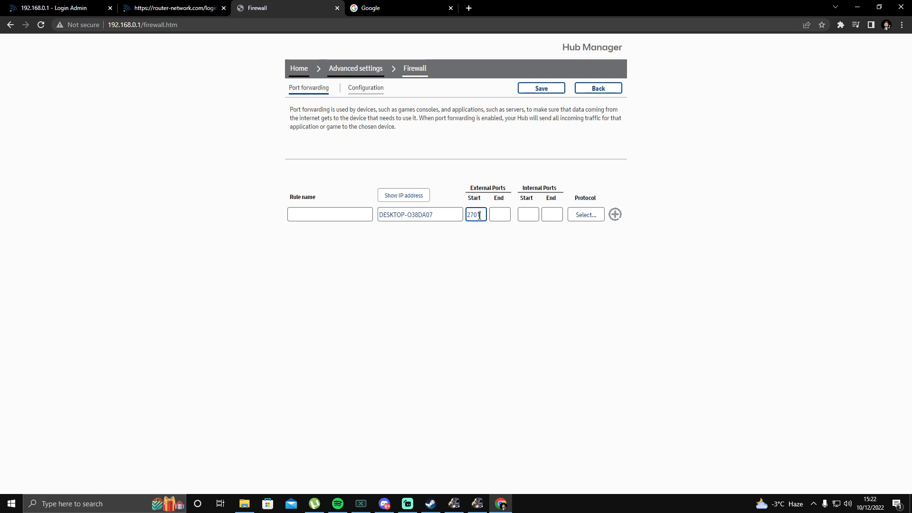
pyautogui.write('15')
pyautogui.moveTo(484, 214); pyautogui.dragTo(467, 217)
pyautogui.rightClick(475, 215)
pyautogui.click(509, 251)
pyautogui.click(500, 215)
pyautogui.rightClick(500, 214)
pyautogui.click(528, 288)
# Set the new rule's internal start and end ports to 27015 and its protocol to TCP/UDP.
pyautogui.click(527, 214)
pyautogui.rightClick(524, 215)
pyautogui.click(545, 287)
pyautogui.click(549, 214)
pyautogui.rightClick(547, 216)
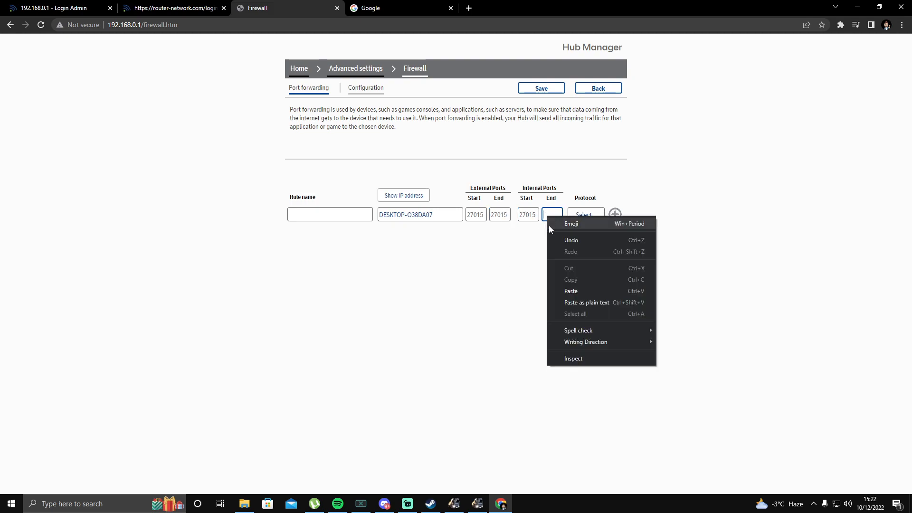
pyautogui.click(571, 291)
pyautogui.click(587, 214)
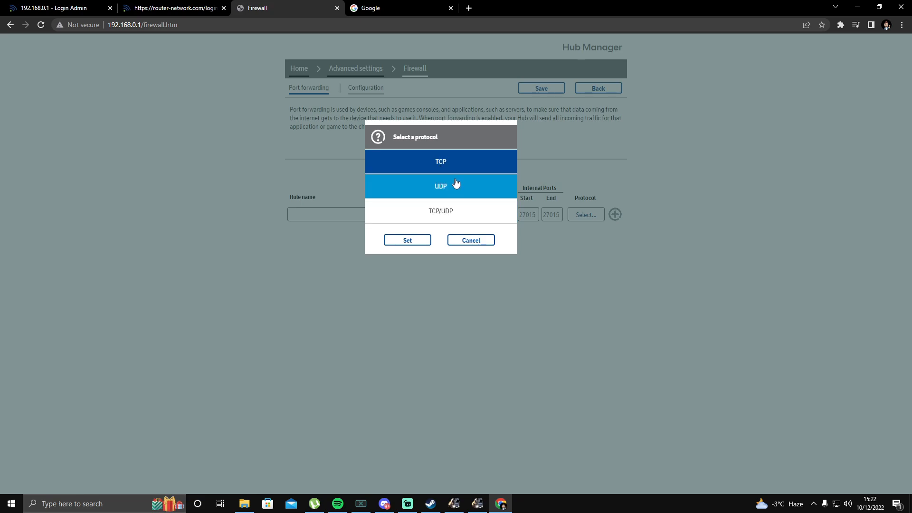
pyautogui.click(449, 217)
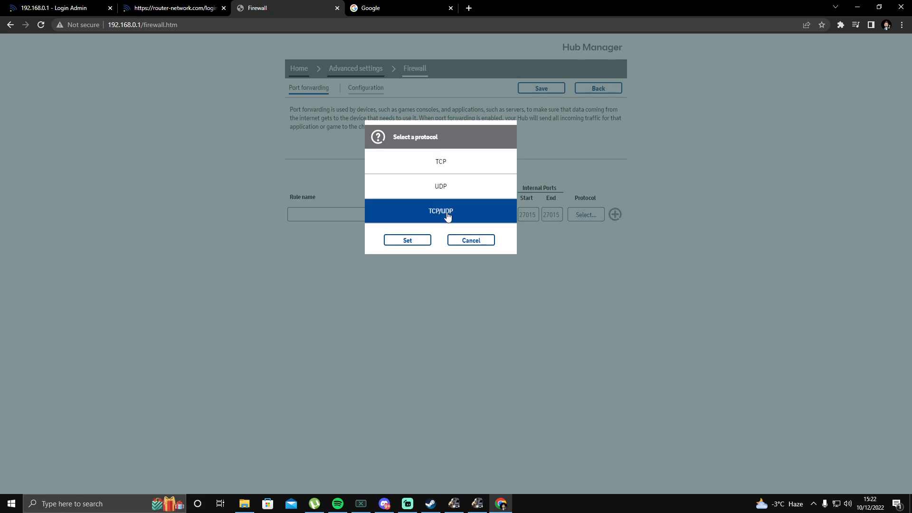
pyautogui.click(414, 238)
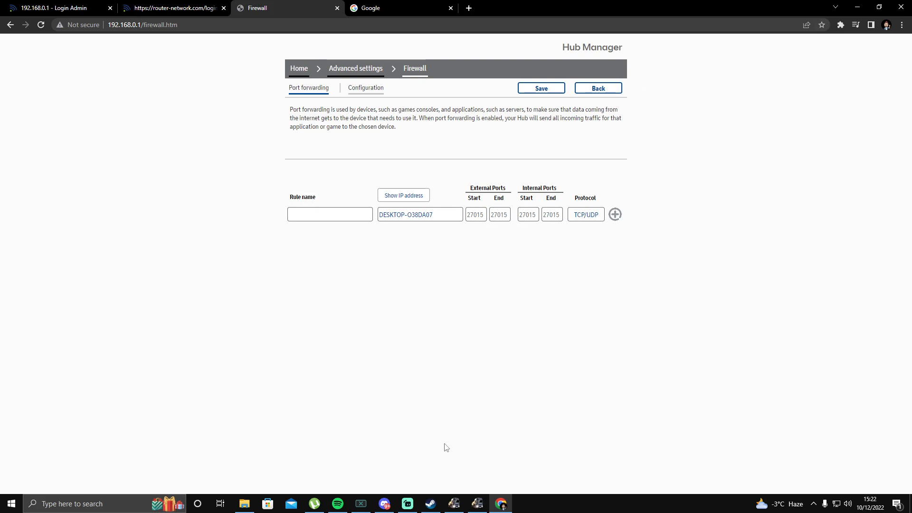
# Switch to the dedicated server console and close it to stop the running session.
pyautogui.click(451, 506)
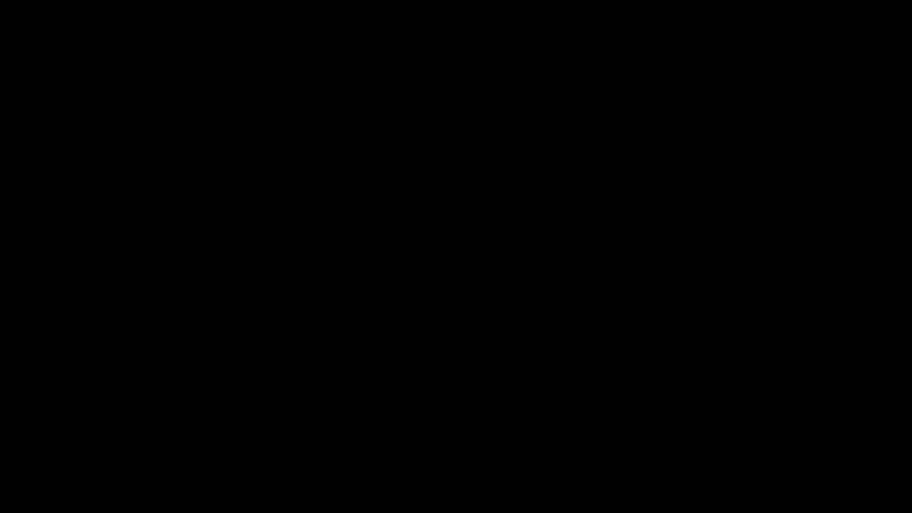
pyautogui.hotkey('alt', 'Tab')
pyautogui.hotkey('alt', 'Tab')
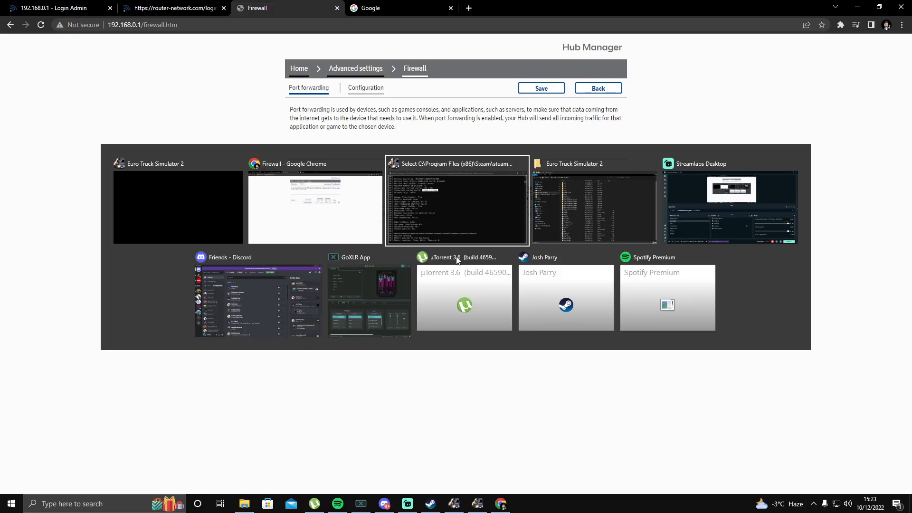
pyautogui.hotkey('alt', 'Tab')
pyautogui.hotkey('alt', 'Tab')
pyautogui.hotkey('alt', 'Tab')
pyautogui.hotkey('alt', 'Tab')
pyautogui.hotkey('alt', 'Tab')
pyautogui.hotkey('alt', 'Tab')
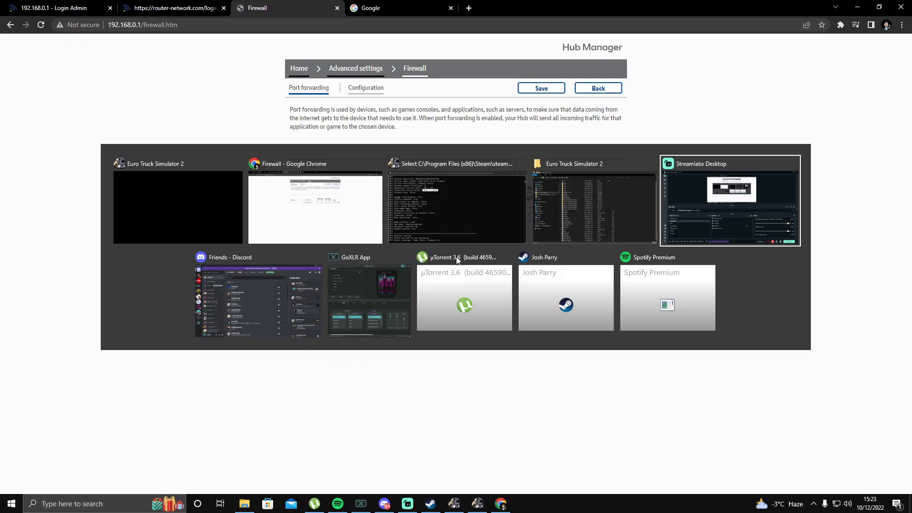
pyautogui.hotkey('alt', 'Tab')
pyautogui.hotkey('alt', 'Tab')
pyautogui.hotkey('alt', 'Tab')
pyautogui.hotkey('alt', 'Tab')
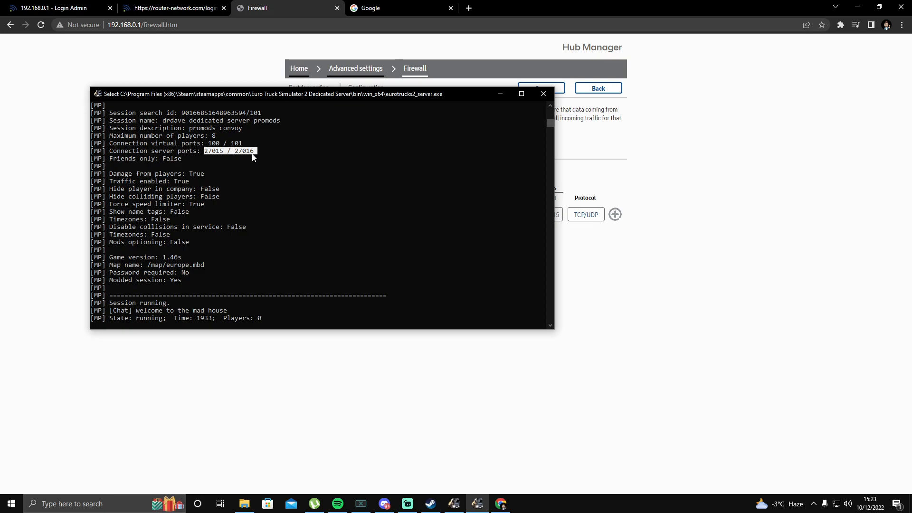
pyautogui.click(544, 95)
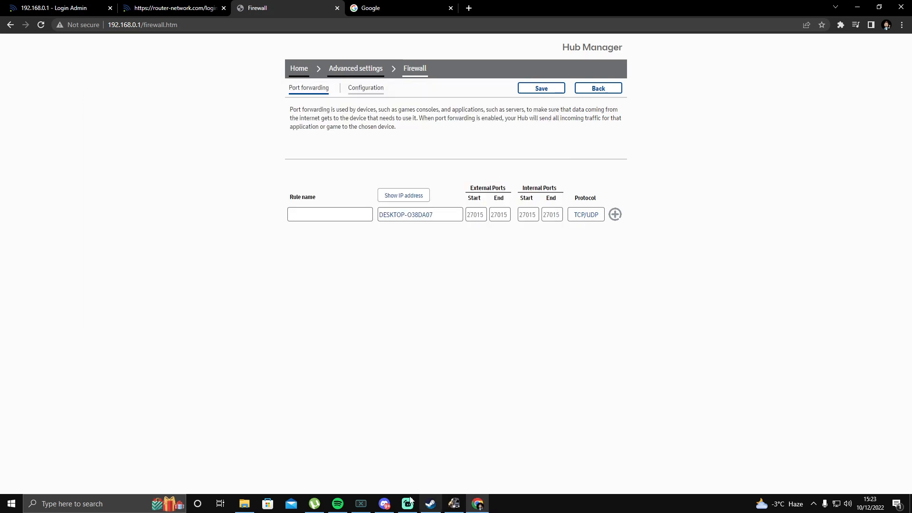
# Open server_config, set connection_dedicated_port to 27017 and query_dedicated_port to 27018, and save the file.
pyautogui.click(244, 503)
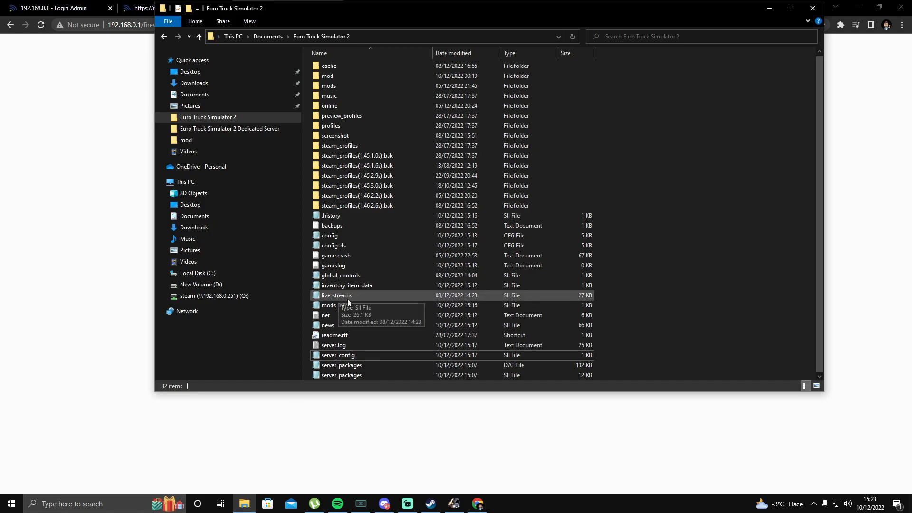
pyautogui.doubleClick(359, 355)
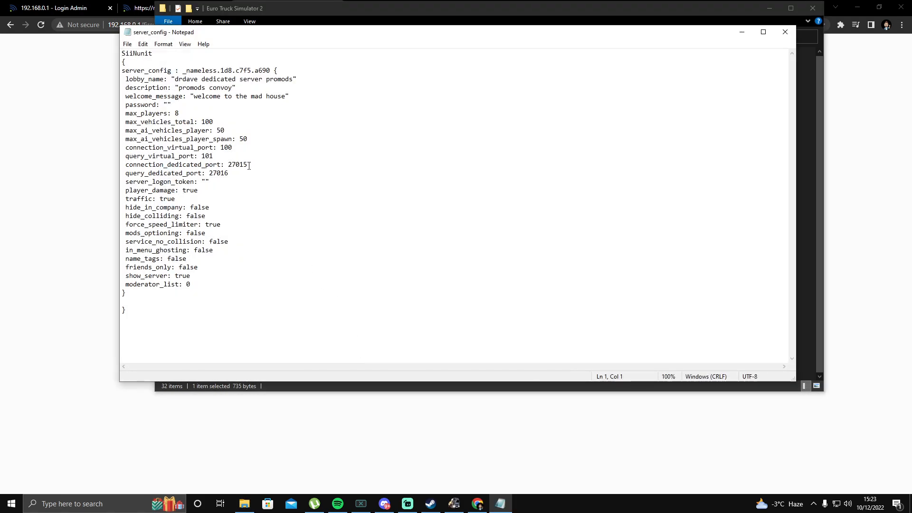
pyautogui.click(249, 166)
pyautogui.press('BackSpace')
pyautogui.click(127, 44)
pyautogui.click(146, 87)
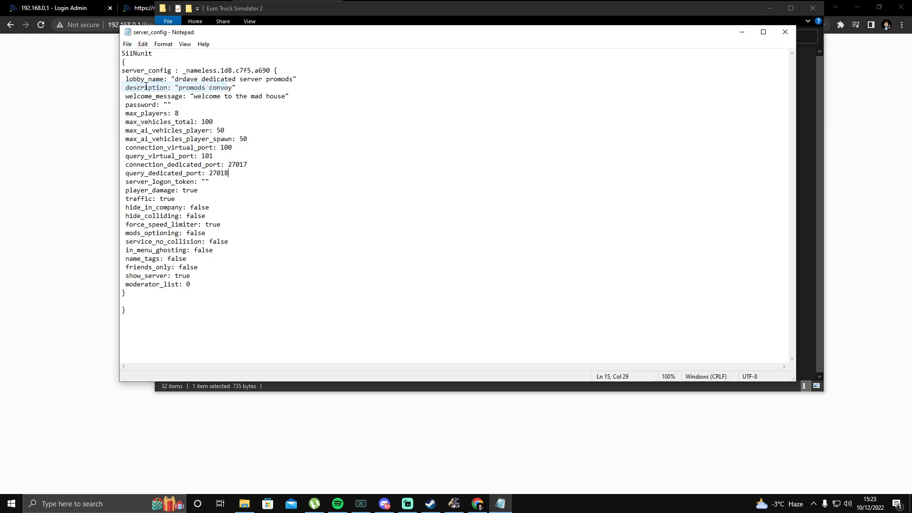
# Close server_config, return to the router's firewall page, and set the new rule's external and internal start and end ports to 27017.
pyautogui.click(785, 32)
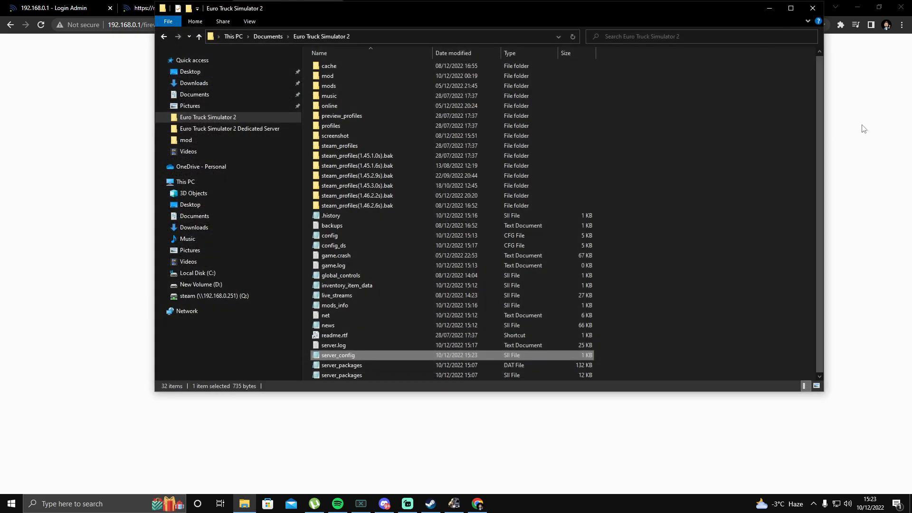
pyautogui.click(863, 129)
pyautogui.click(485, 216)
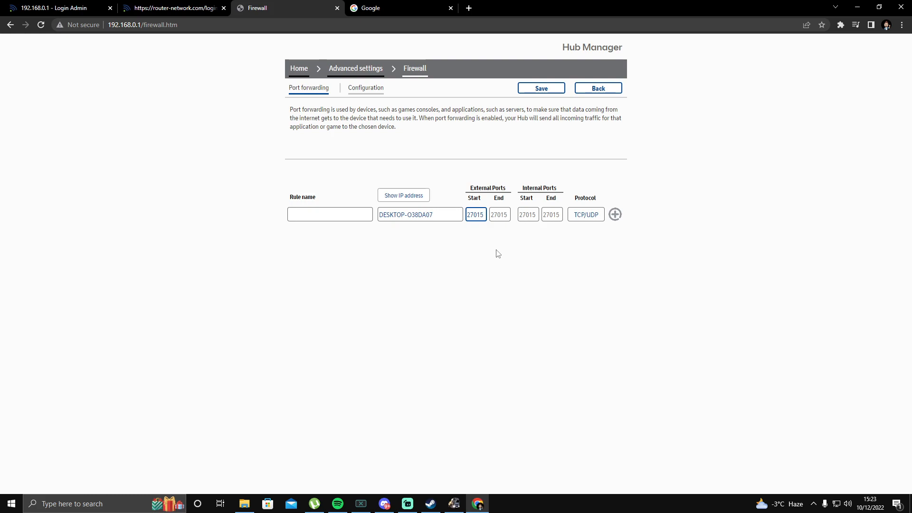
pyautogui.write('7')
pyautogui.click(507, 214)
pyautogui.click(536, 215)
pyautogui.click(560, 215)
# Name the port forwarding rule ets2 and add it to the rule list.
pyautogui.click(357, 215)
pyautogui.click(340, 287)
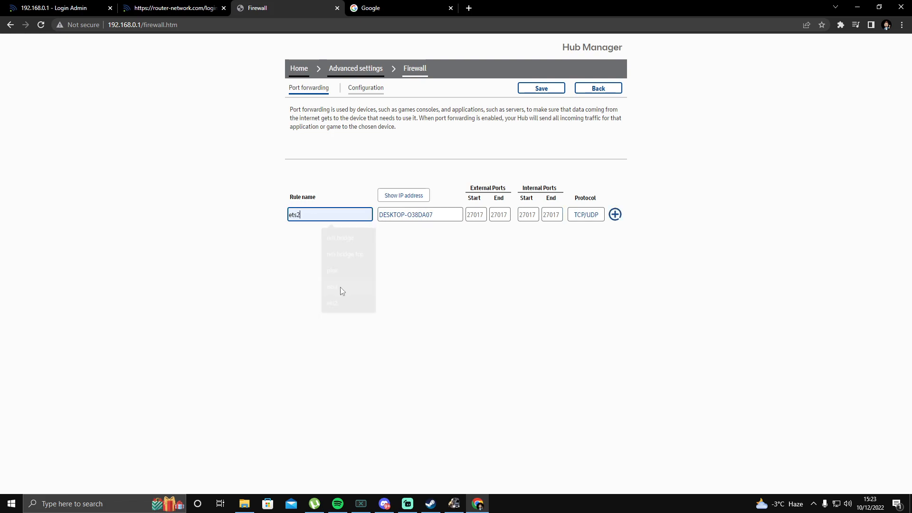
pyautogui.click(615, 214)
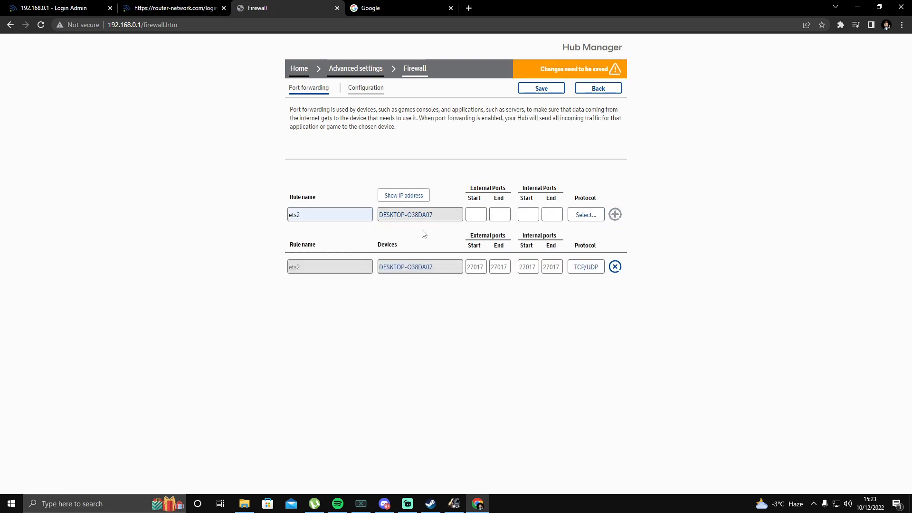
# Set the second ets2 rule's external start and end ports to 27018.
pyautogui.click(477, 221)
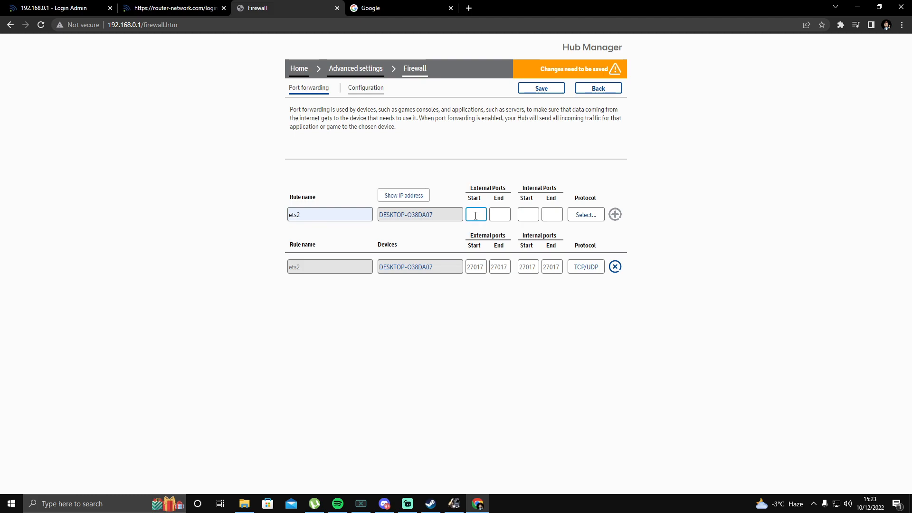
pyautogui.click(474, 214)
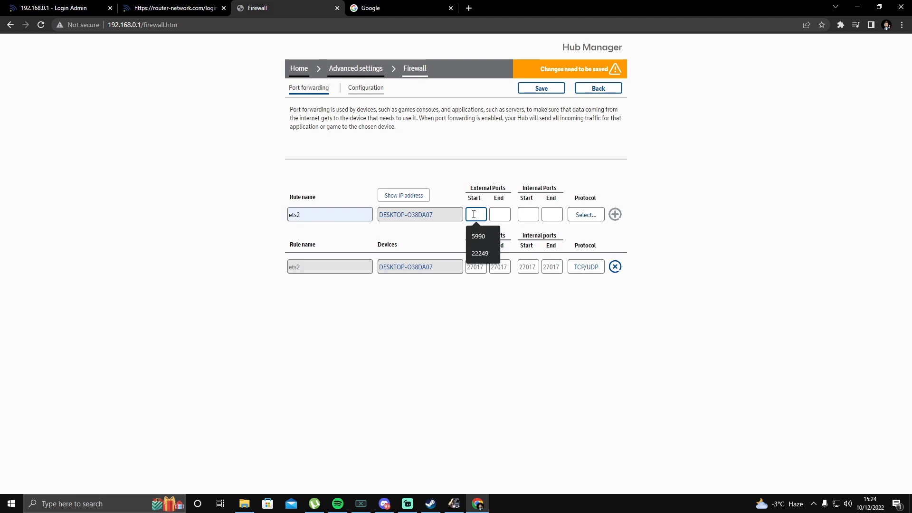
pyautogui.write('27')
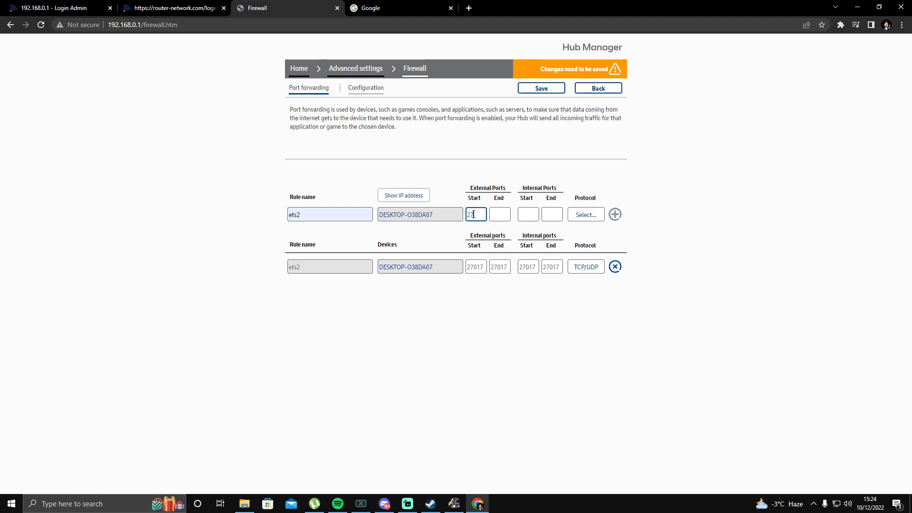
pyautogui.write('018')
pyautogui.moveTo(487, 214); pyautogui.dragTo(468, 214)
pyautogui.rightClick(474, 216)
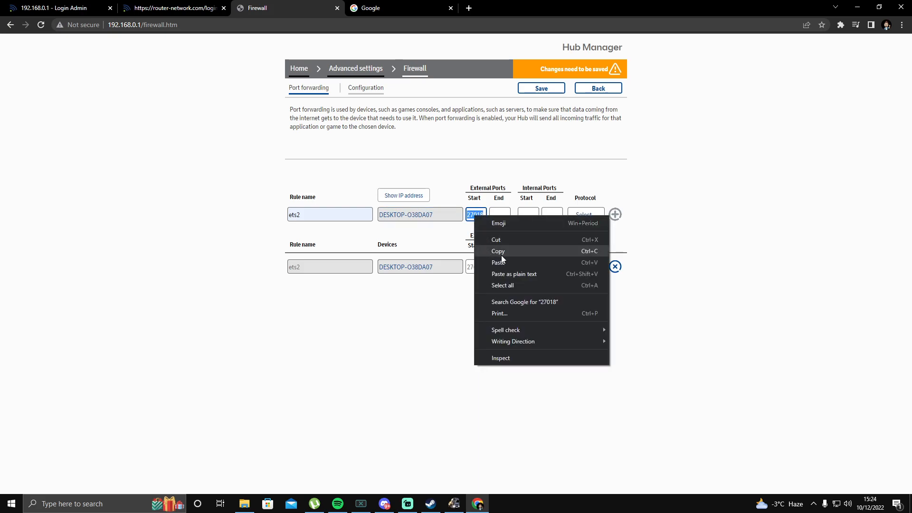
pyautogui.click(501, 252)
pyautogui.click(499, 214)
pyautogui.rightClick(497, 217)
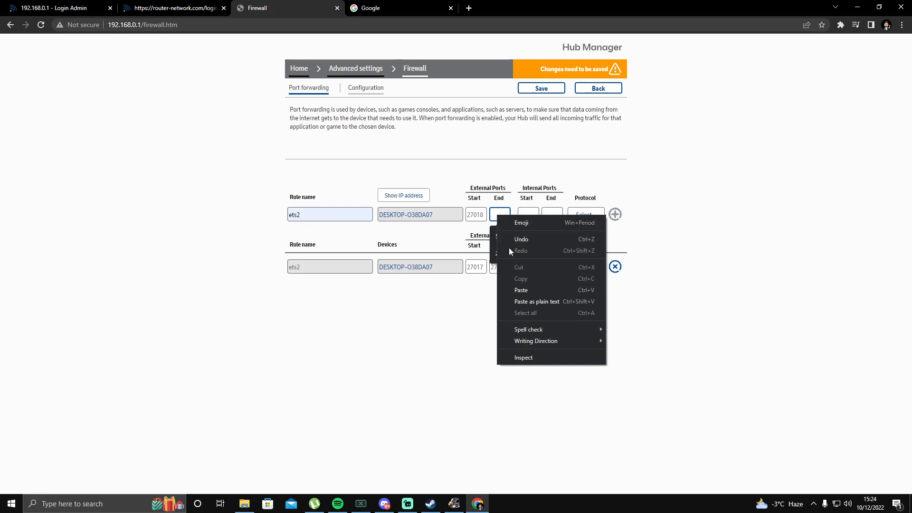
pyautogui.click(527, 291)
# Set the second ets2 rule's internal start and end ports to 27018.
pyautogui.click(528, 214)
pyautogui.rightClick(528, 216)
pyautogui.click(555, 290)
pyautogui.click(551, 214)
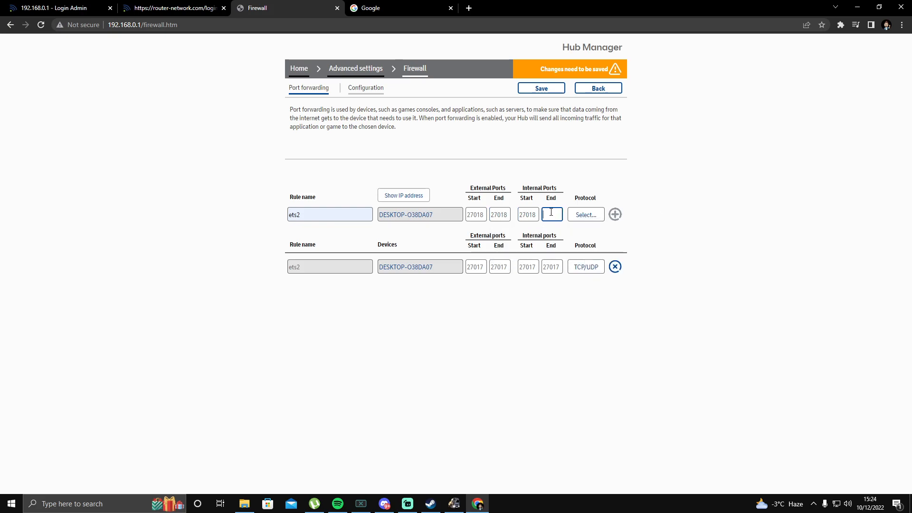
pyautogui.rightClick(551, 213)
pyautogui.click(573, 287)
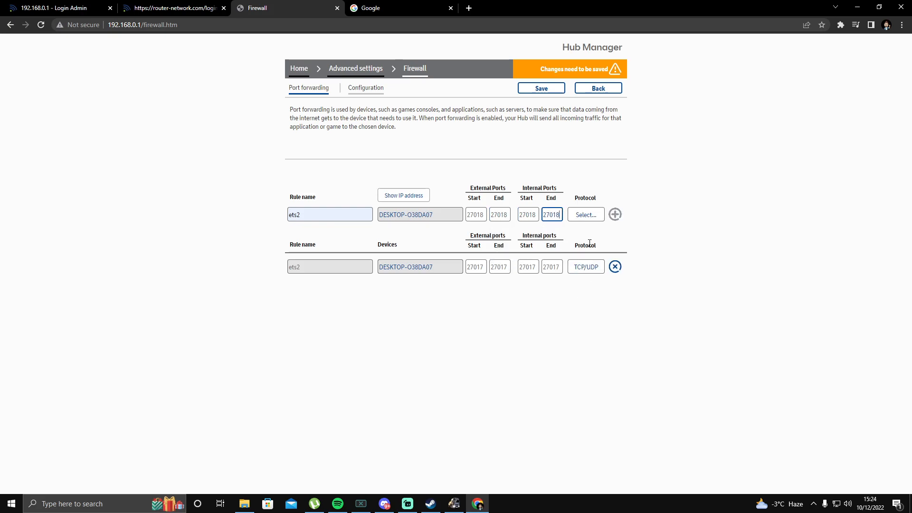
# Add the second ets2 rule with the TCP/UDP protocol and save the port forwarding changes.
pyautogui.click(591, 217)
pyautogui.click(482, 210)
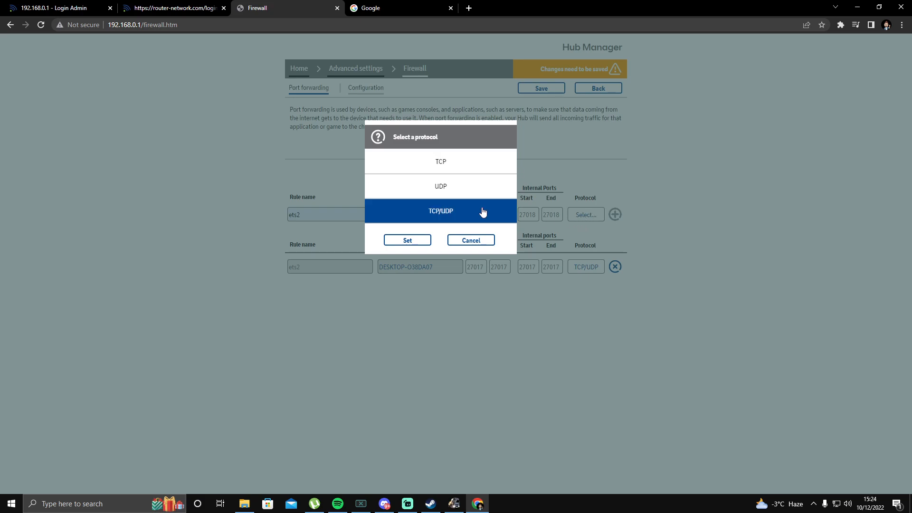
pyautogui.click(426, 240)
pyautogui.click(615, 214)
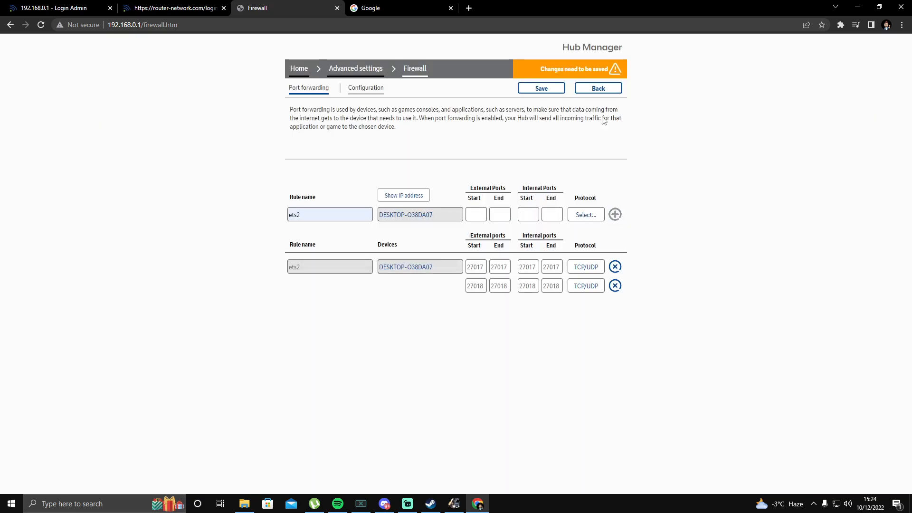
pyautogui.click(552, 89)
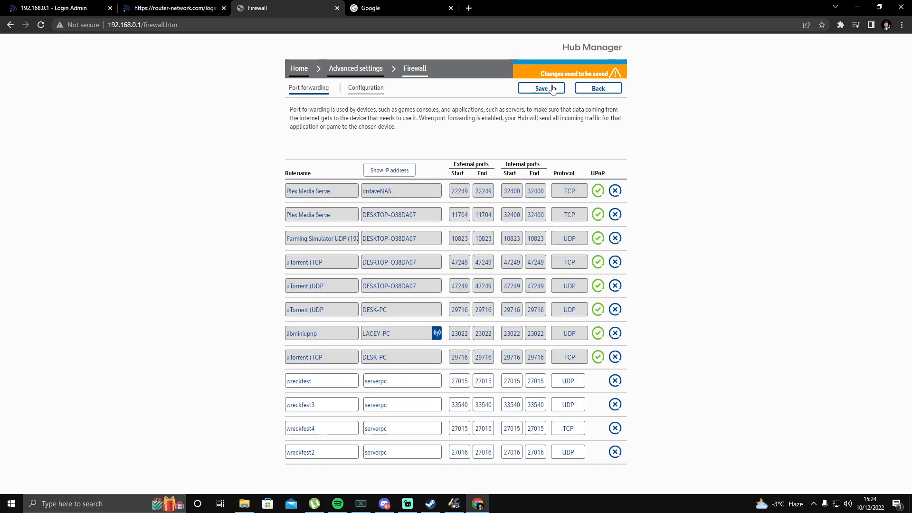
# Examine the saved port forwarding list, comparing the ports used by the wreckfest rules with those of the ets2 rules.
pyautogui.click(485, 453)
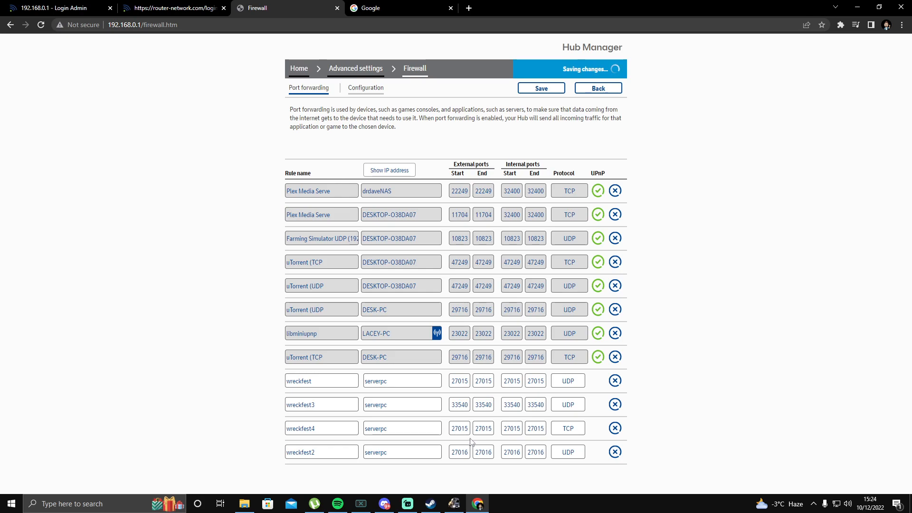
pyautogui.scroll(-1, 510, 375)
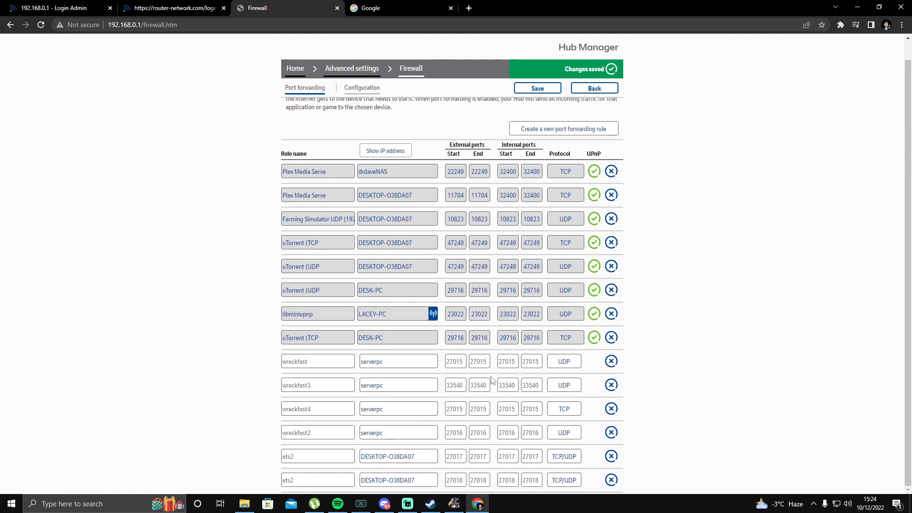
pyautogui.click(455, 433)
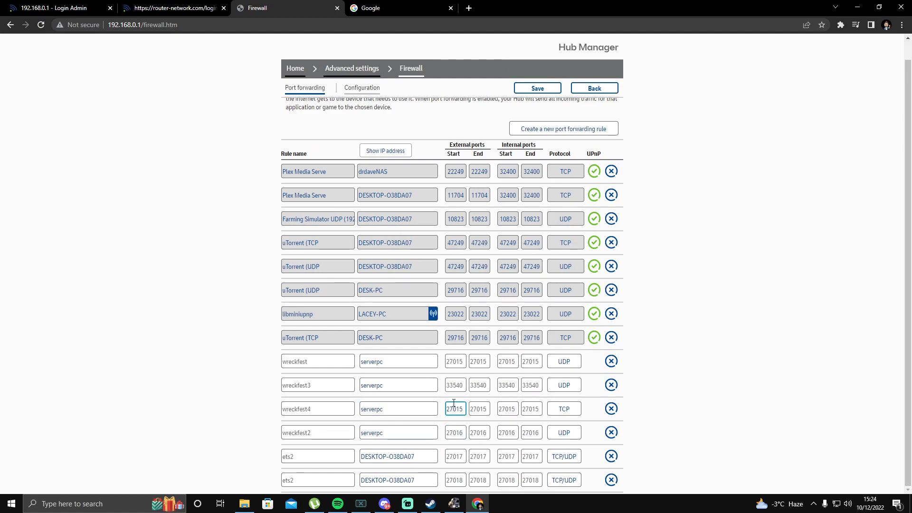
pyautogui.click(454, 363)
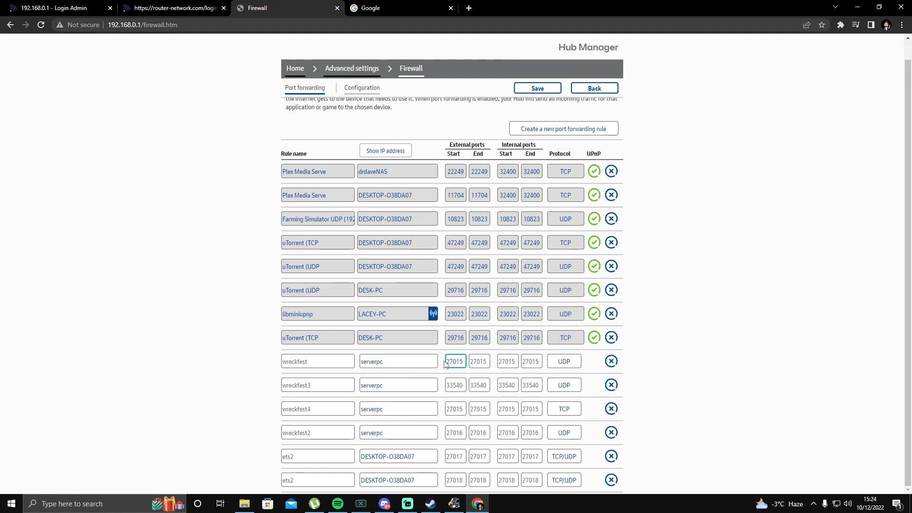
pyautogui.click(456, 433)
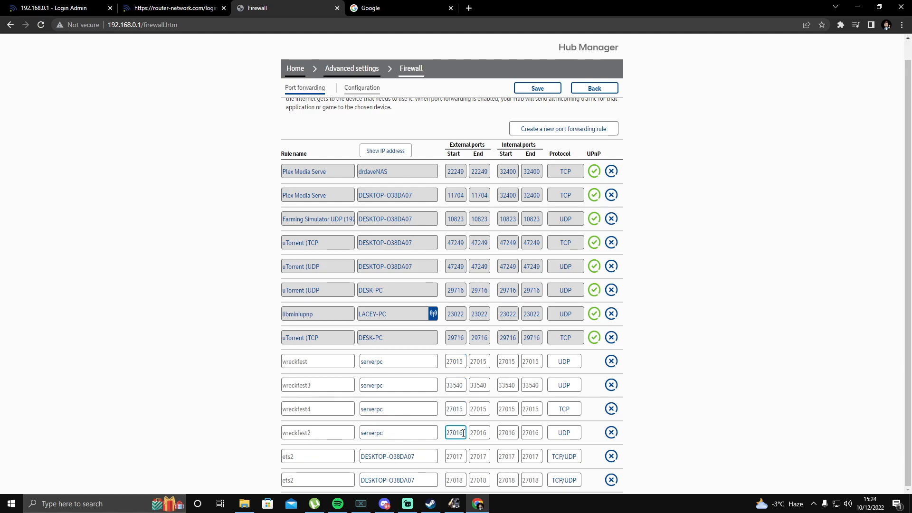
pyautogui.click(431, 482)
pyautogui.click(451, 457)
pyautogui.click(464, 480)
pyautogui.click(534, 198)
# Minimise the browser and open server_readme from the Euro Truck Simulator 2 Dedicated Server folder in a maximised window.
pyautogui.click(858, 8)
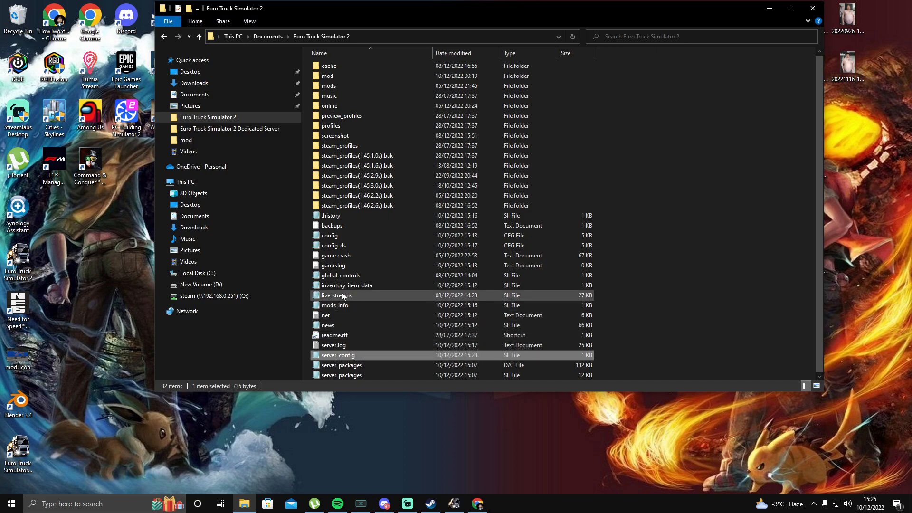
pyautogui.click(221, 130)
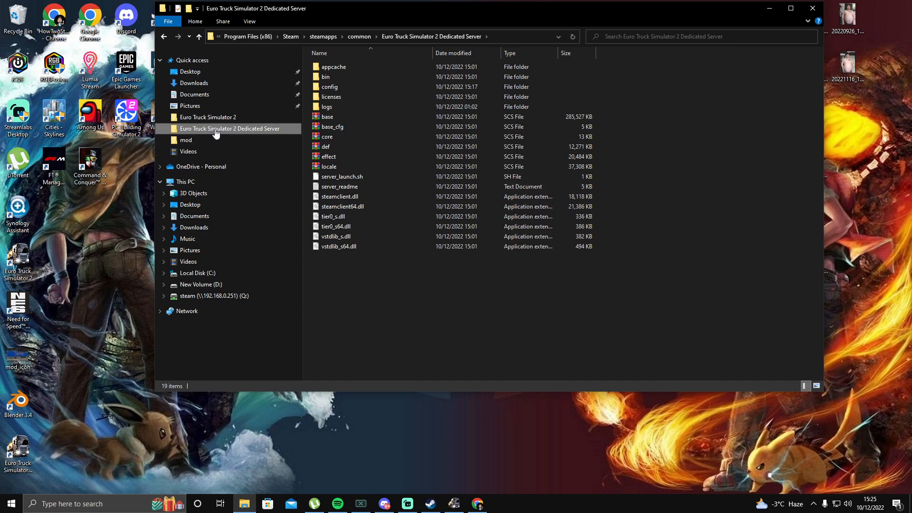
pyautogui.doubleClick(348, 187)
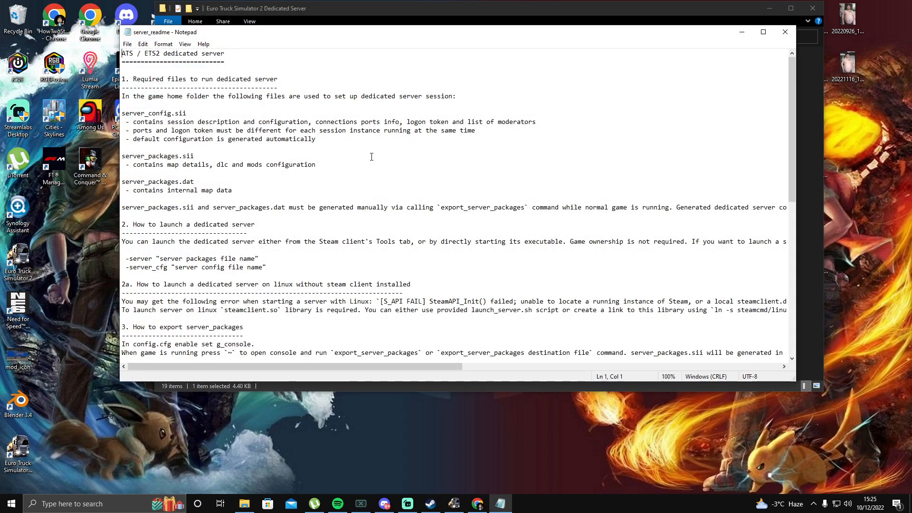
pyautogui.click(763, 32)
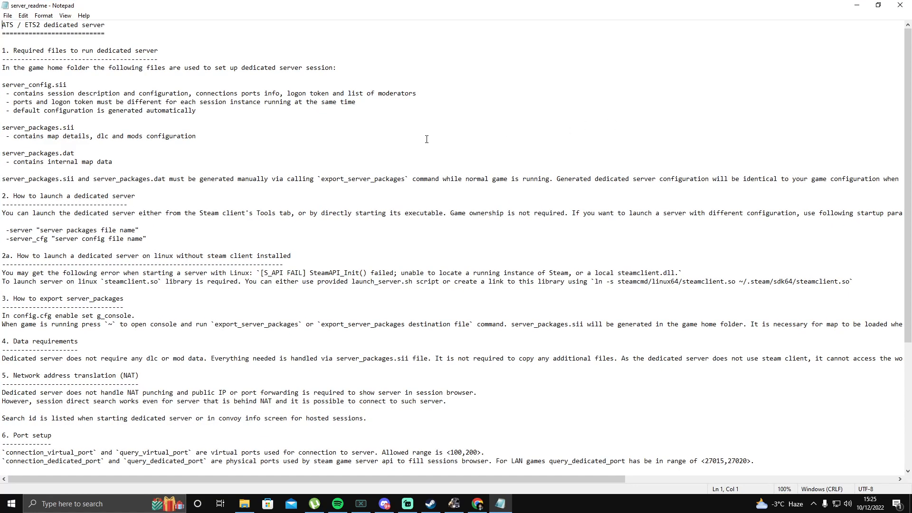
# Read through server_readme and highlight the allowed query_dedicated_port range in the Port setup section.
pyautogui.scroll(-7, 427, 138)
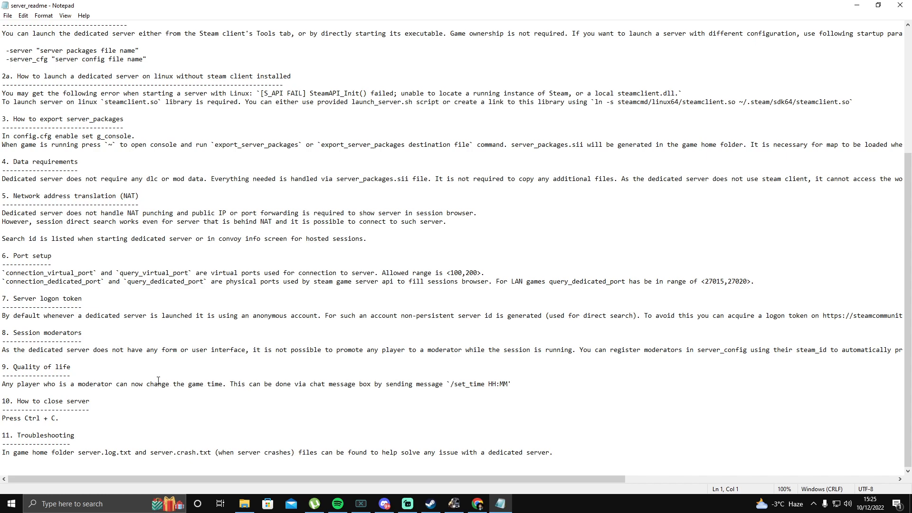
pyautogui.scroll(3, 426, 303)
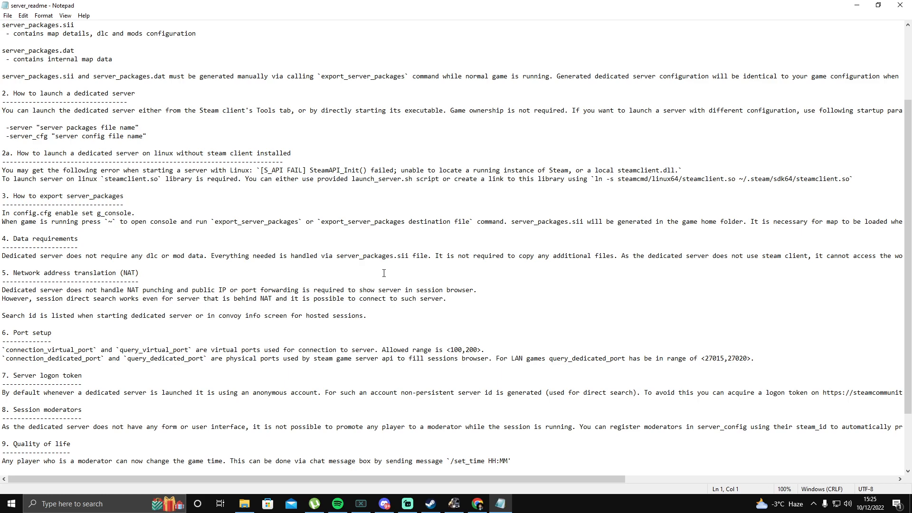
pyautogui.scroll(4, 384, 273)
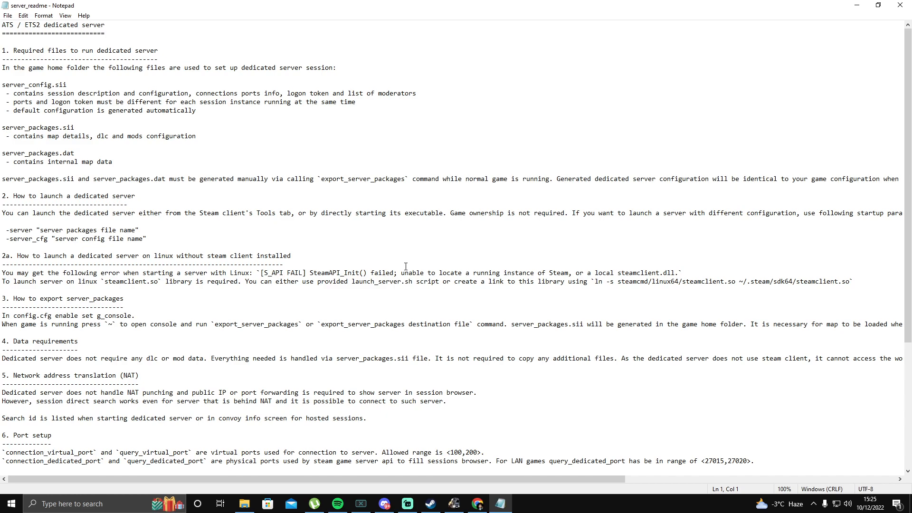
pyautogui.scroll(-2, 406, 266)
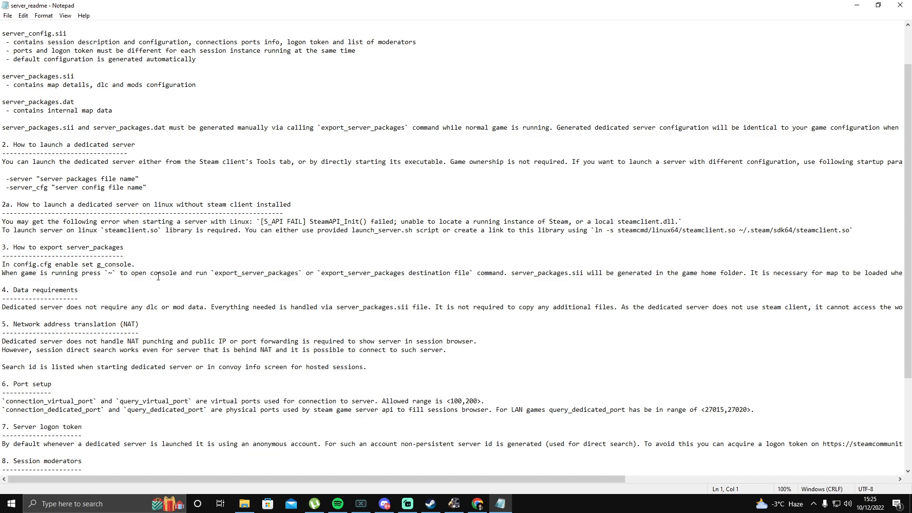
pyautogui.scroll(-5, 187, 275)
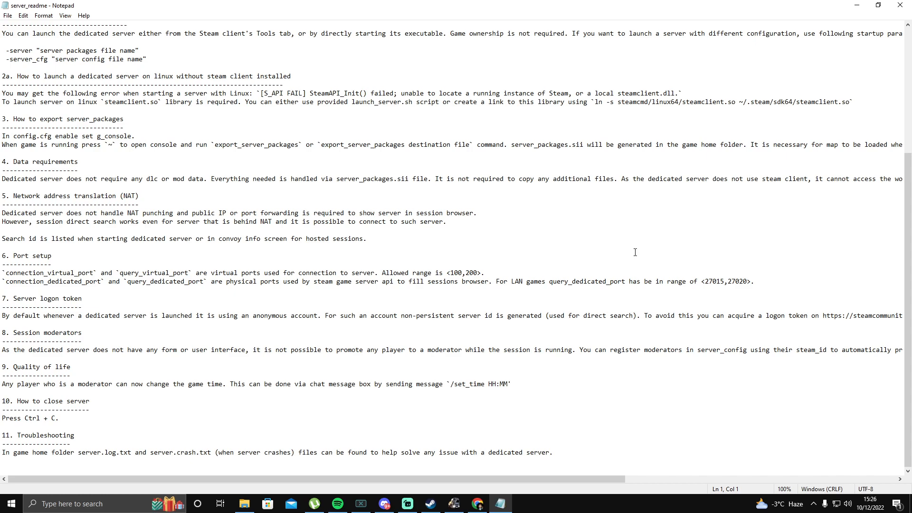
pyautogui.moveTo(699, 284); pyautogui.dragTo(759, 284)
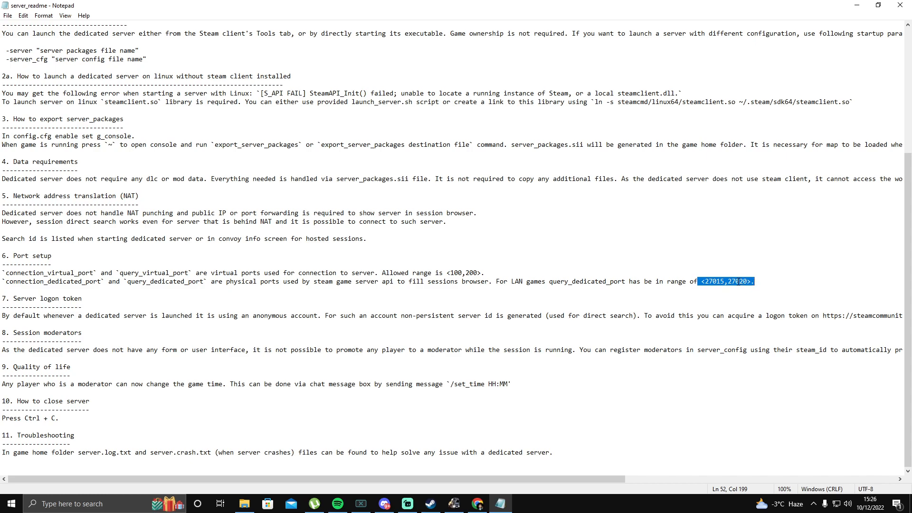
# Close server_readme and launch the Euro Truck Simulator 2 dedicated server from its desktop shortcut.
pyautogui.click(900, 5)
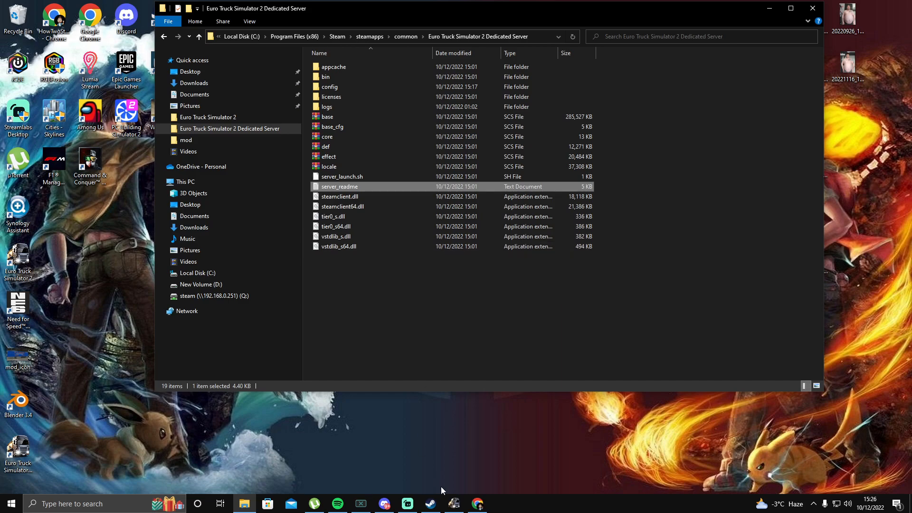
pyautogui.click(20, 449)
pyautogui.doubleClick(20, 449)
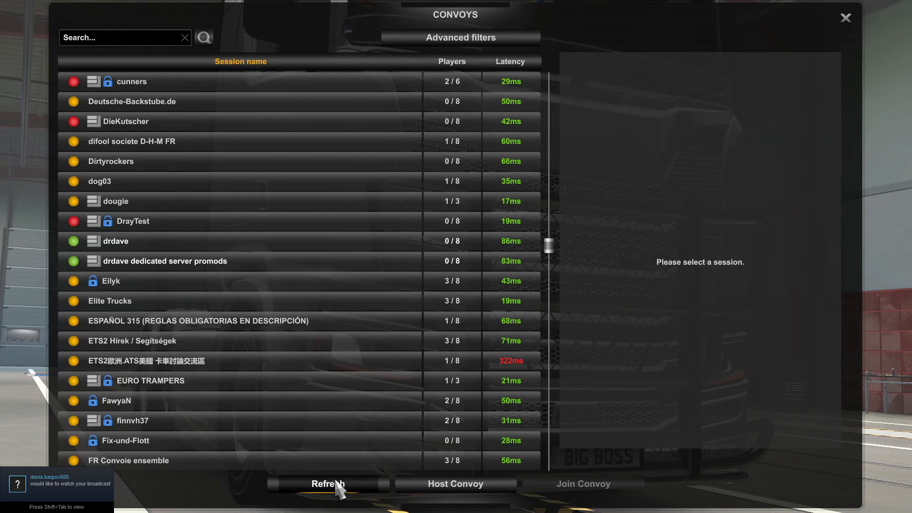
# In the game, refresh the Convoys session list and look for the drdave dedicated server promods session.
pyautogui.click(339, 487)
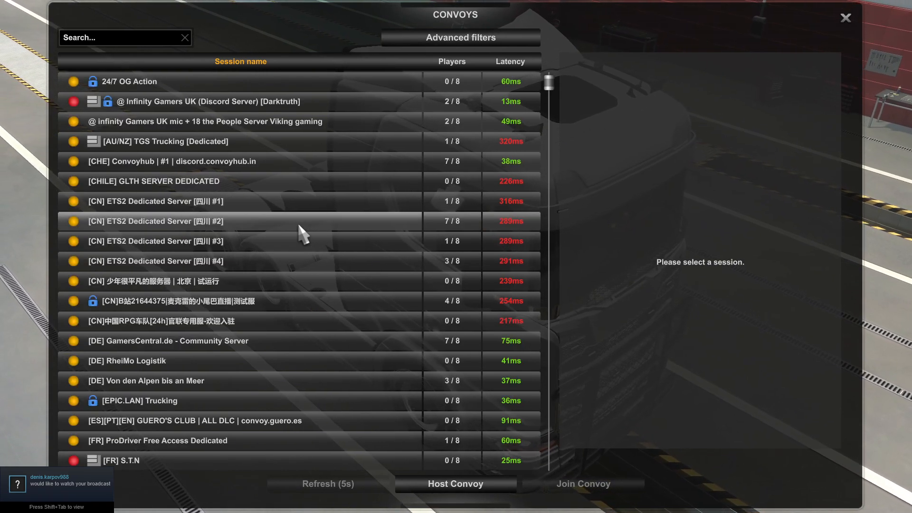
pyautogui.scroll(-3, 281, 233)
pyautogui.scroll(-3, 271, 242)
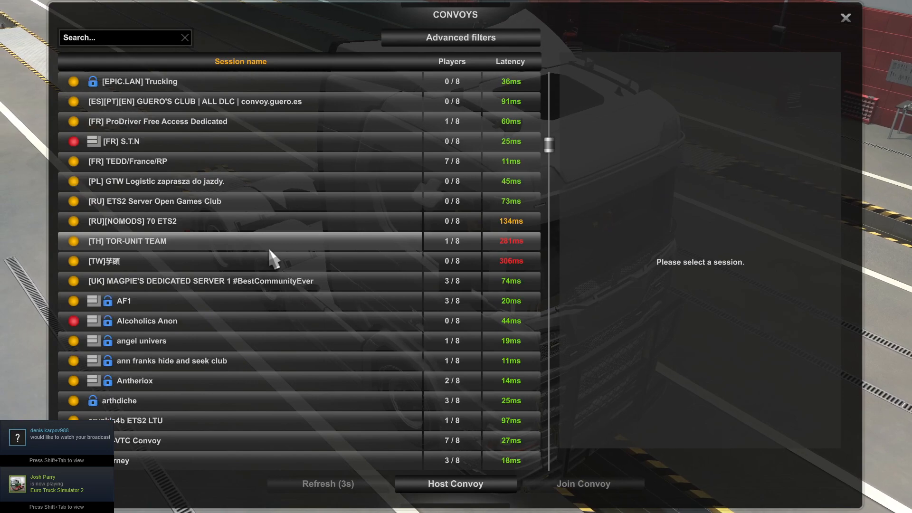
pyautogui.scroll(-3, 274, 249)
pyautogui.scroll(-3, 273, 251)
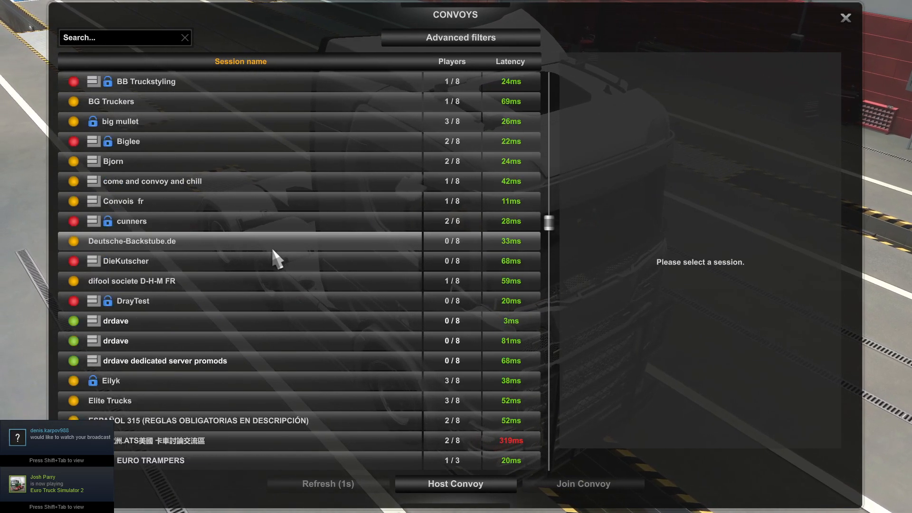